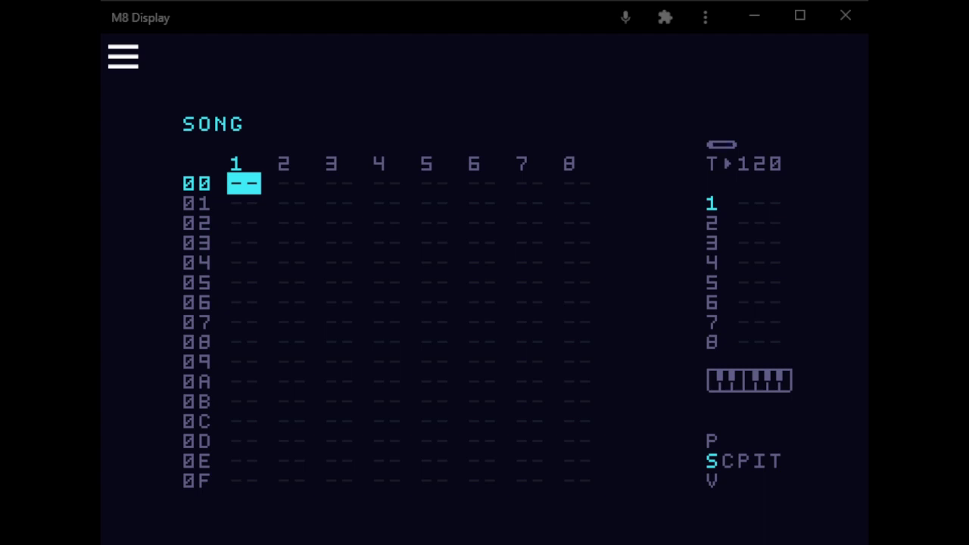
Check the mixer's limiter value, then return to the song arrangement.
key(shift+Down)
key(Down)
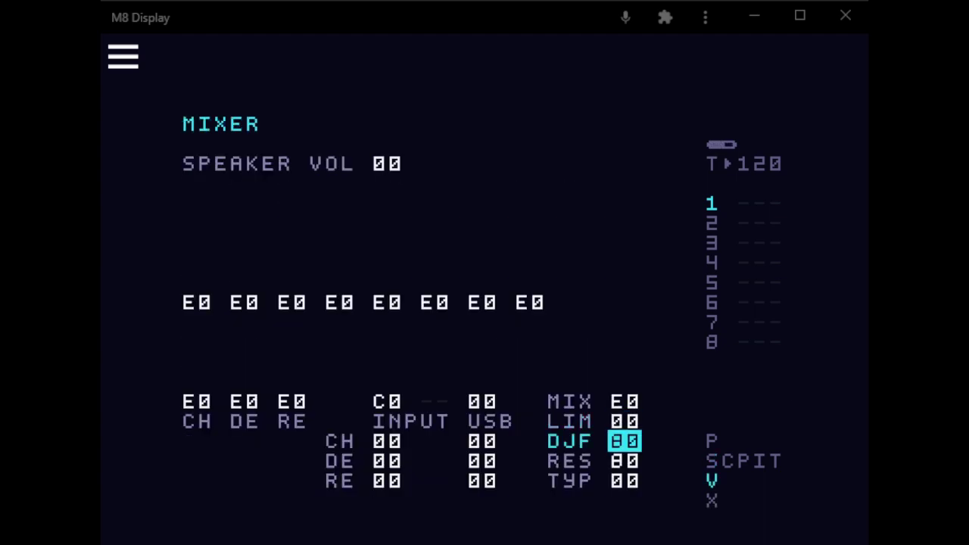
key(Up)
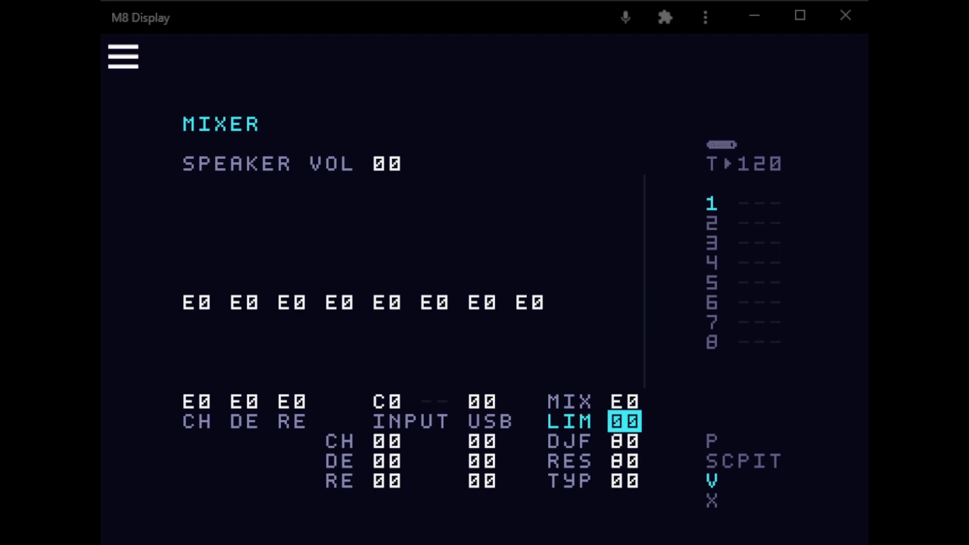
key(shift+Up)
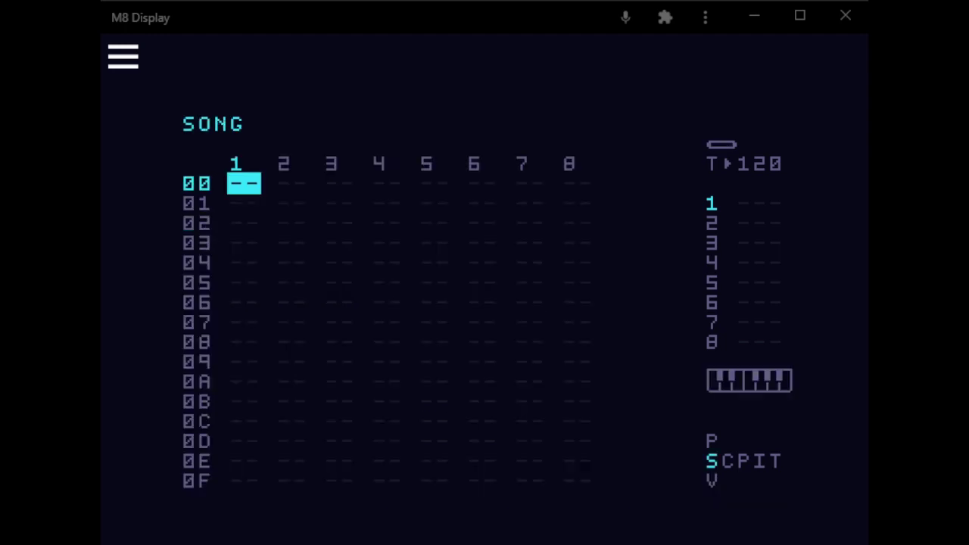
Add chain 01 to the first song row and put phrase 01 in it.
key(x)
key(shift+Right)
key(shift+Left)
key(shift+Right)
key(x)
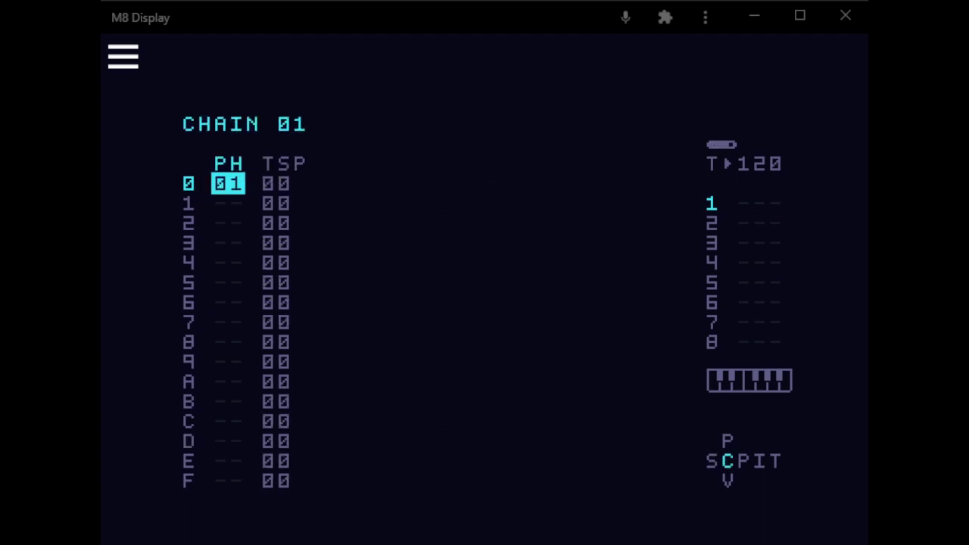
key(shift+Right)
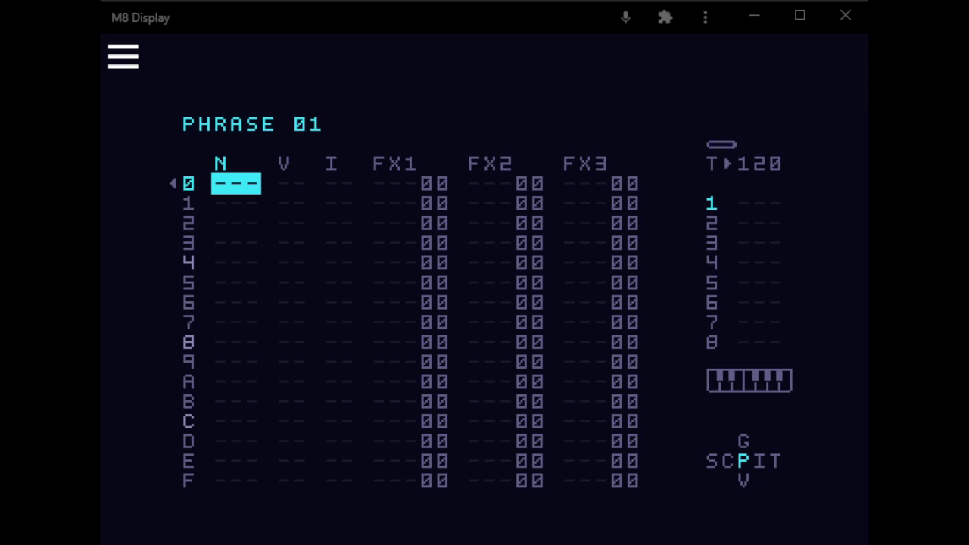
Enter a C-4 note on instrument 01 in phrase 01's first row.
key(x)
key(Right)
key(Right)
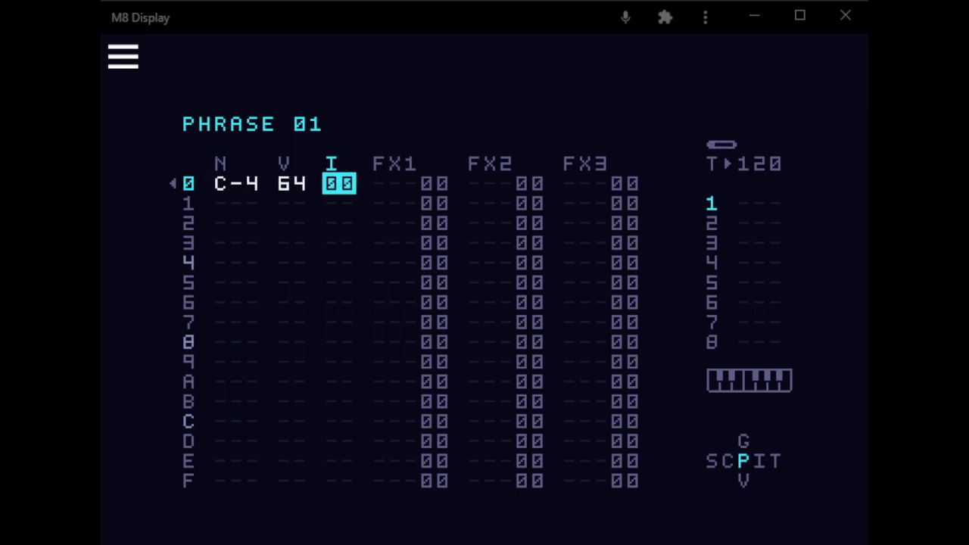
key(x+Right)
key(shift+Right)
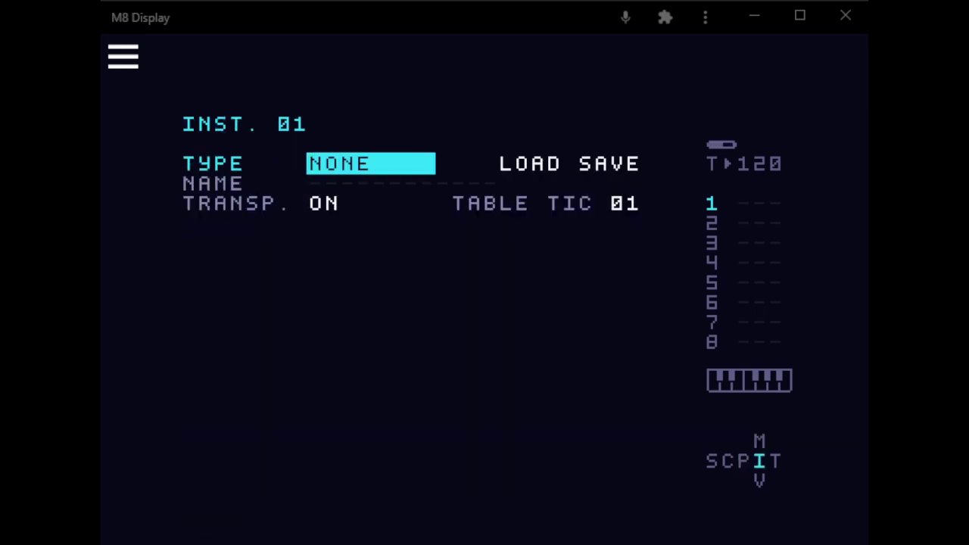
Set instrument 01's type to SAMPLER and move to the sample load field.
key(x+Right)
key(x+Right)
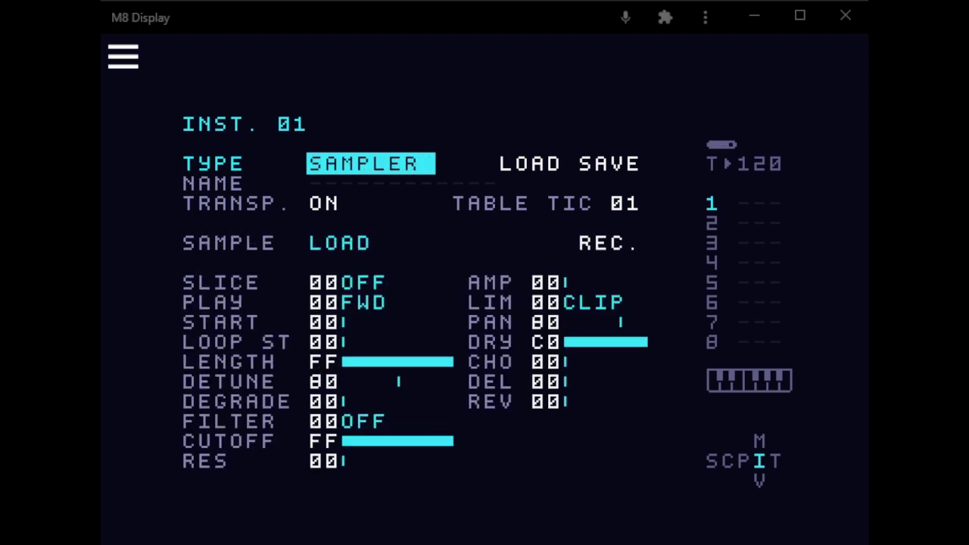
key(Down)
key(Down)
key(Up)
key(Up)
key(Down)
key(Down)
key(Down)
key(Down)
key(Down)
key(Up)
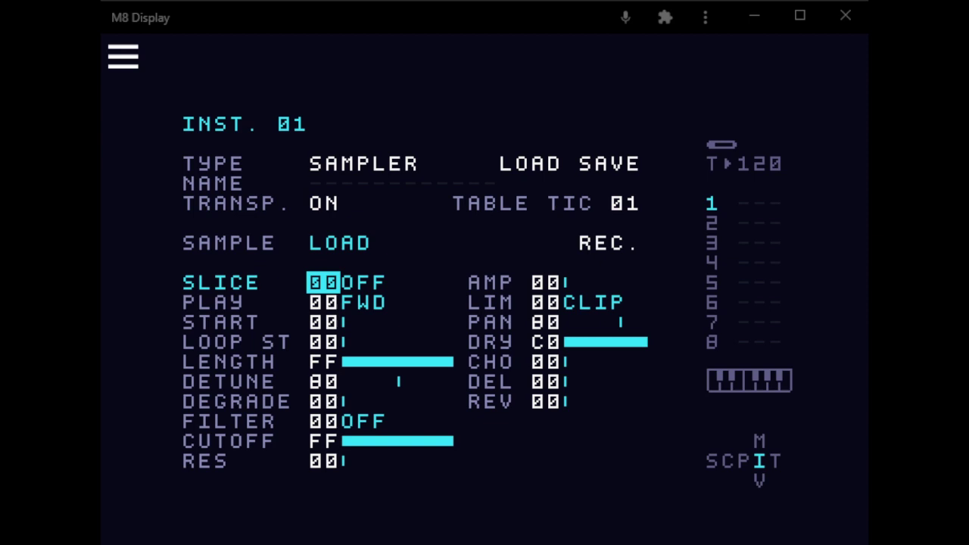
key(Up)
key(Up)
key(Down)
Load 01 KISSES_- 90 BPM.WAV into instrument 01, then preview it in the waveform editor.
key(x)
key(Down)
key(Down)
key(Down)
key(Down)
key(Down)
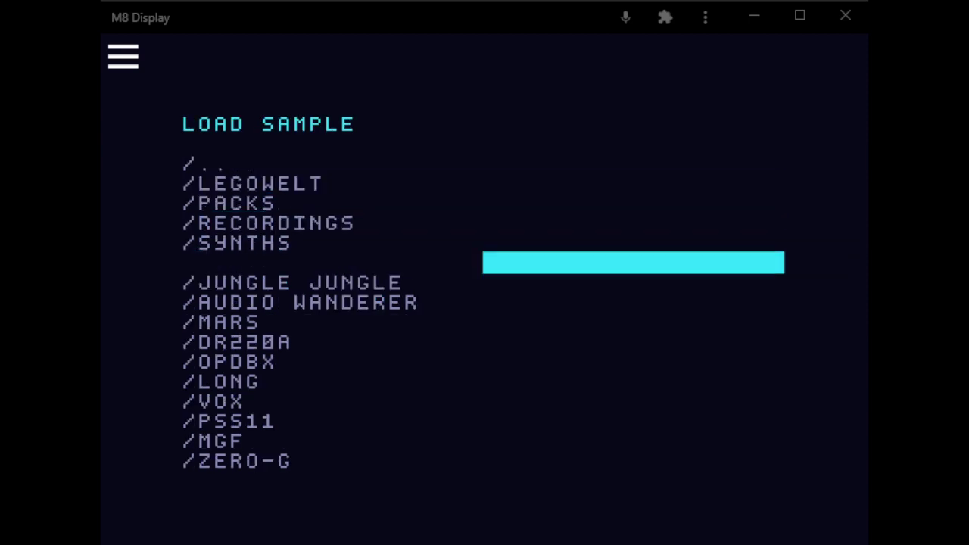
key(Down)
key(Down)
key(Down)
key(Down)
key(Down)
key(Down)
key(Down)
key(Down)
key(Down)
key(Down)
key(Down)
key(Down)
key(Down)
key(Down)
key(Down)
key(Down)
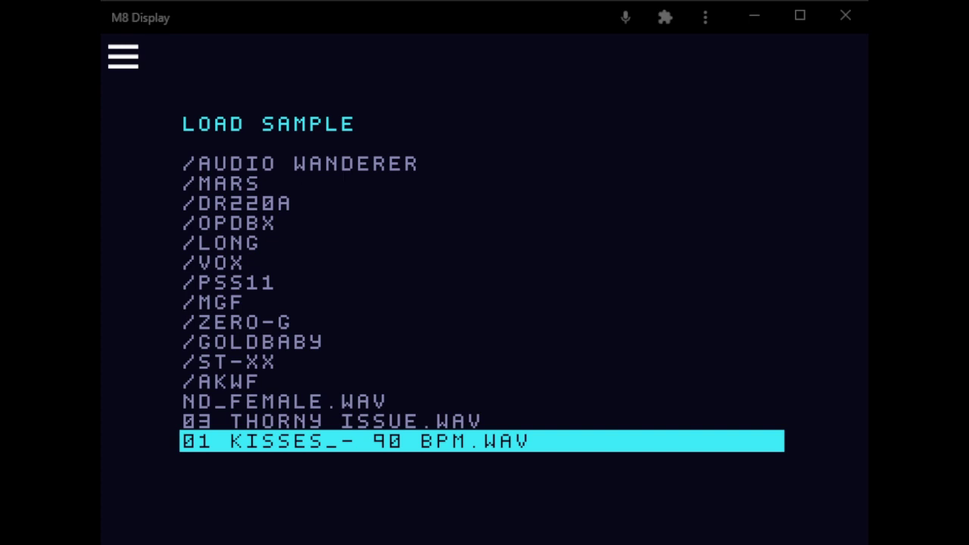
key(x)
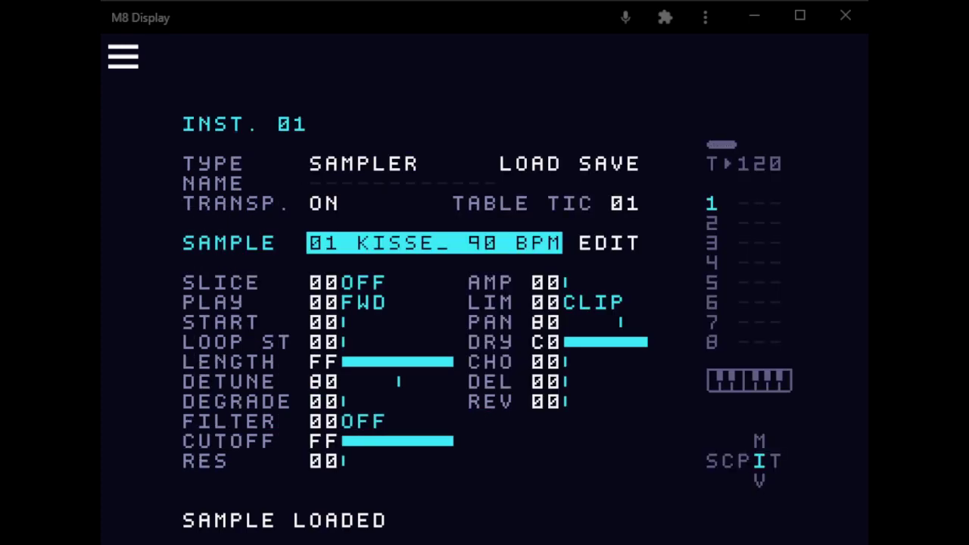
key(Right)
key(x)
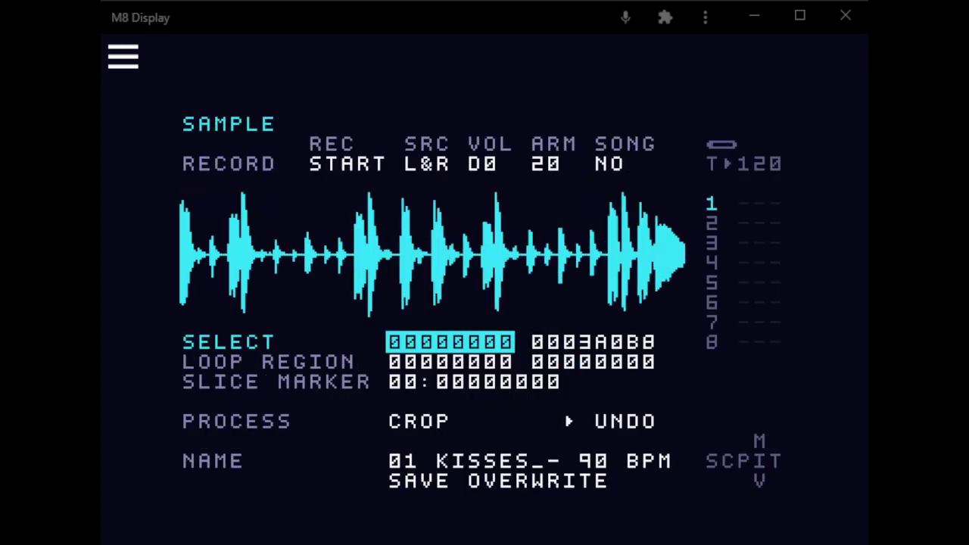
key(z+x)
Set instrument 01's SLICE to split the sample into 16 slices.
key(shift+Left)
key(Left)
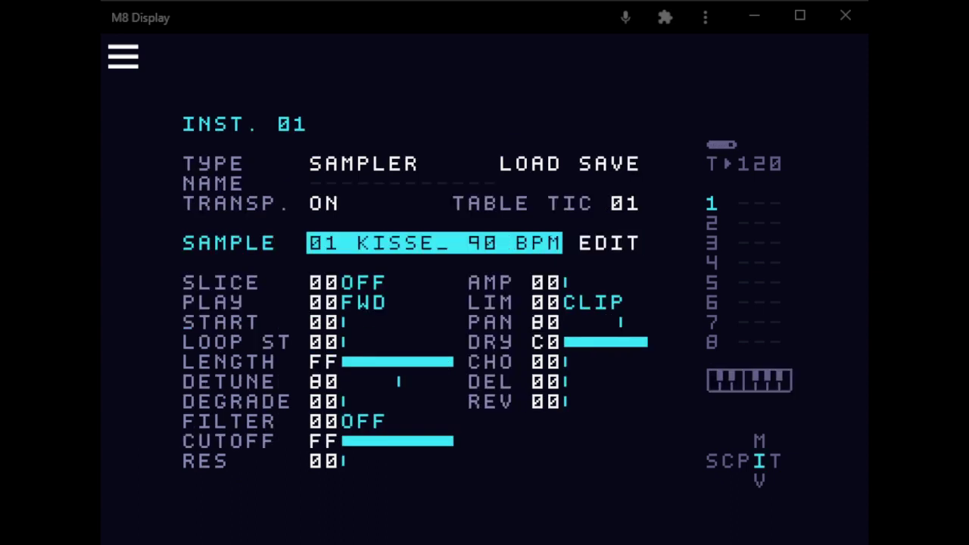
key(Down)
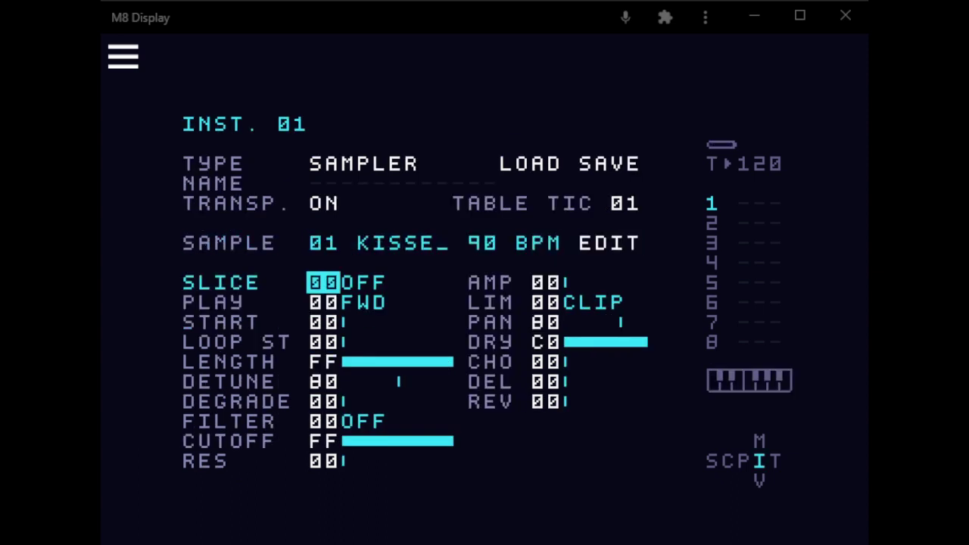
key(x+Up)
Change phrase 01's first note to C-1 and enter C#1 on row 2.
key(shift+Left)
key(Left)
key(Left)
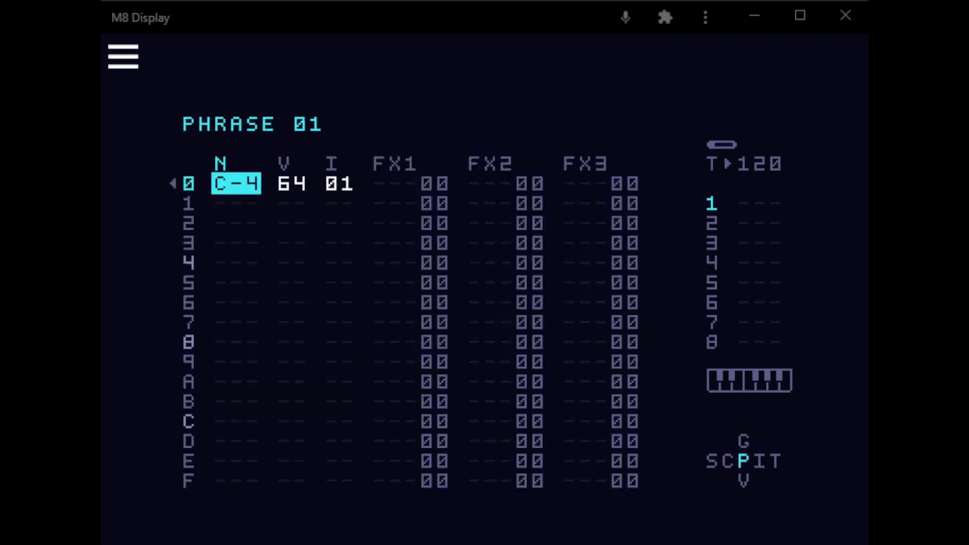
key(x+Down)
key(x+Down)
key(x+Down)
key(Down)
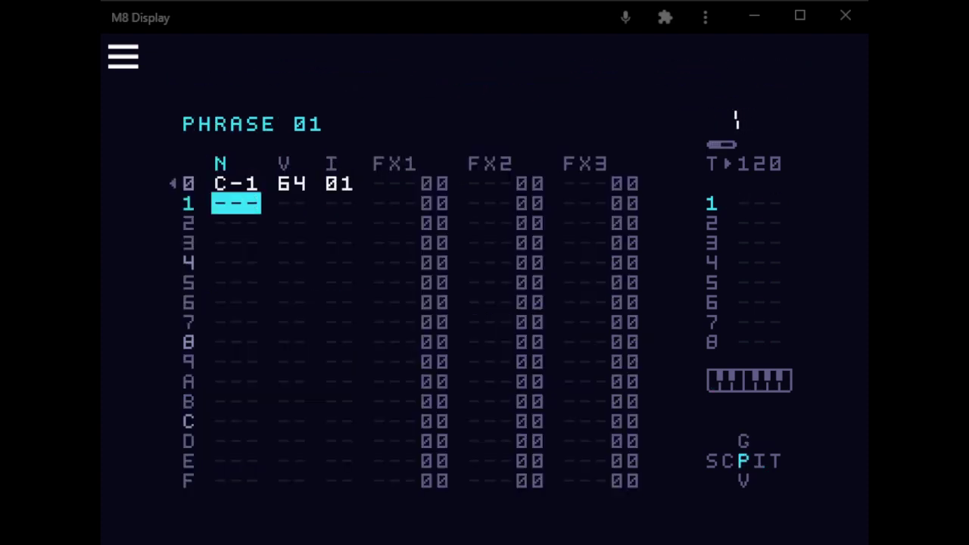
key(Up)
key(Down)
key(Up)
key(Down)
key(Down)
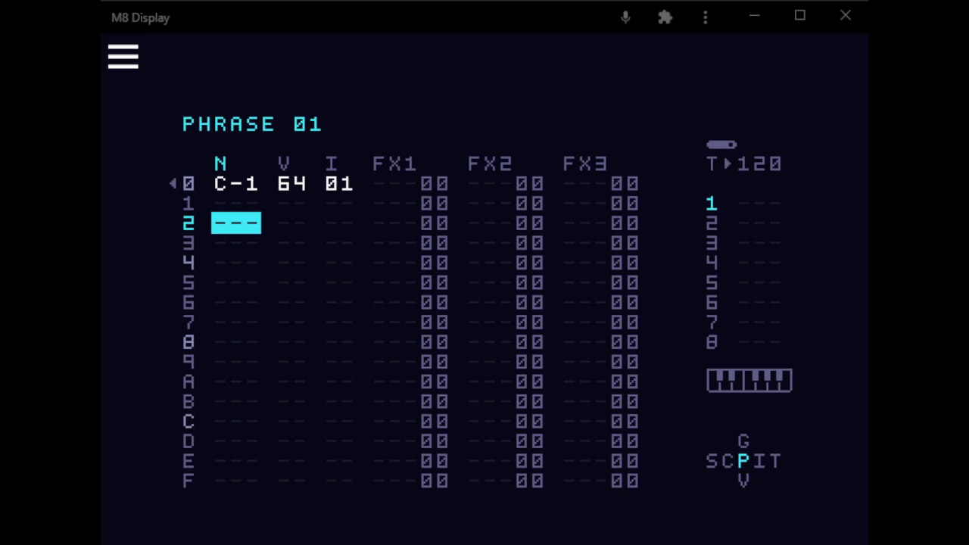
key(x)
key(x+Up)
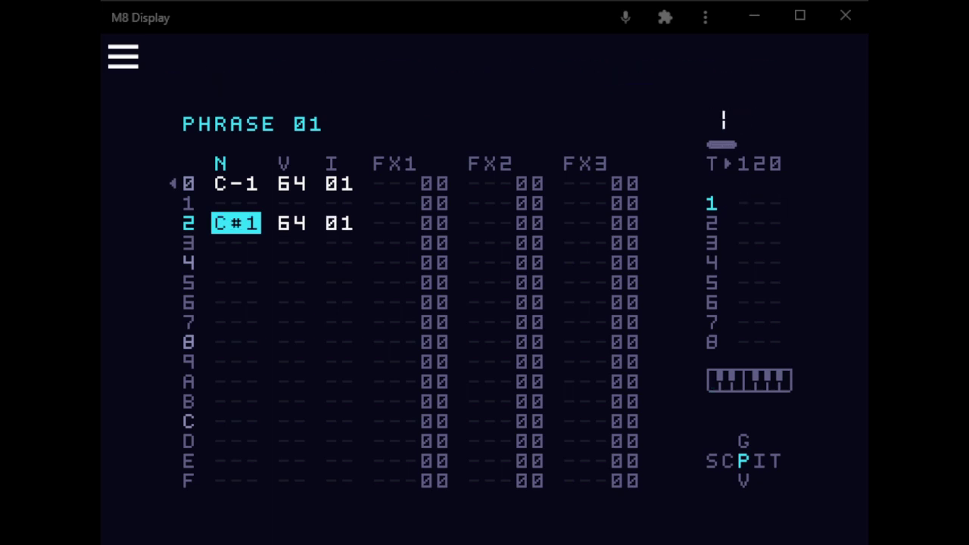
Enter D-1, D#1, E-1, F-1, F#1 and G-1 on rows 4, 6, 8, A, C and E.
key(Down)
key(Down)
key(x)
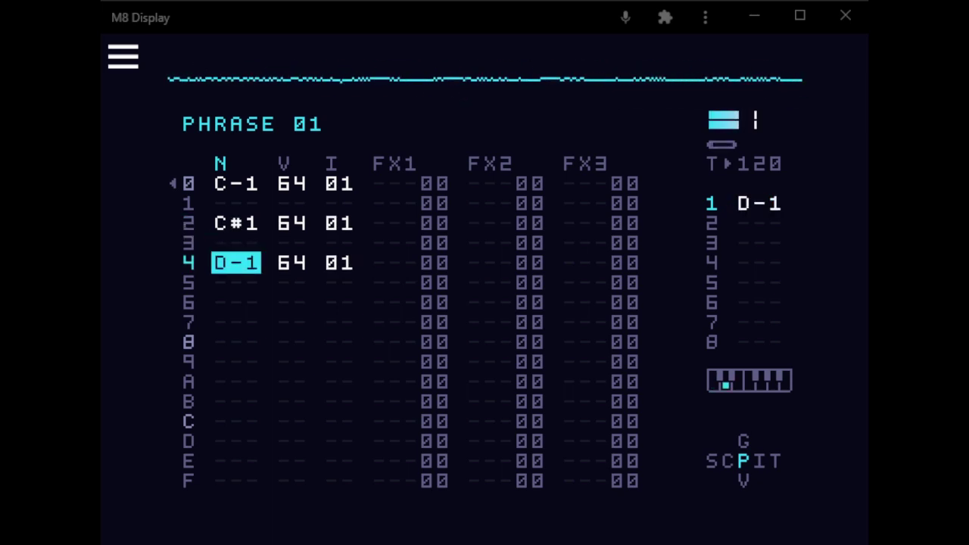
key(Down)
key(Down)
key(x)
key(Down)
key(Down)
key(x)
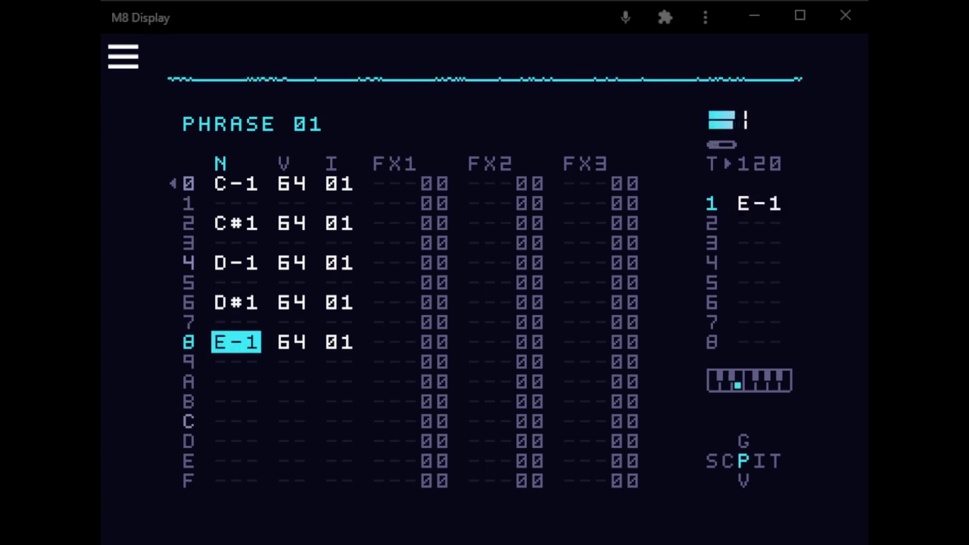
key(Down)
key(Down)
key(x)
key(Down)
key(Down)
key(x)
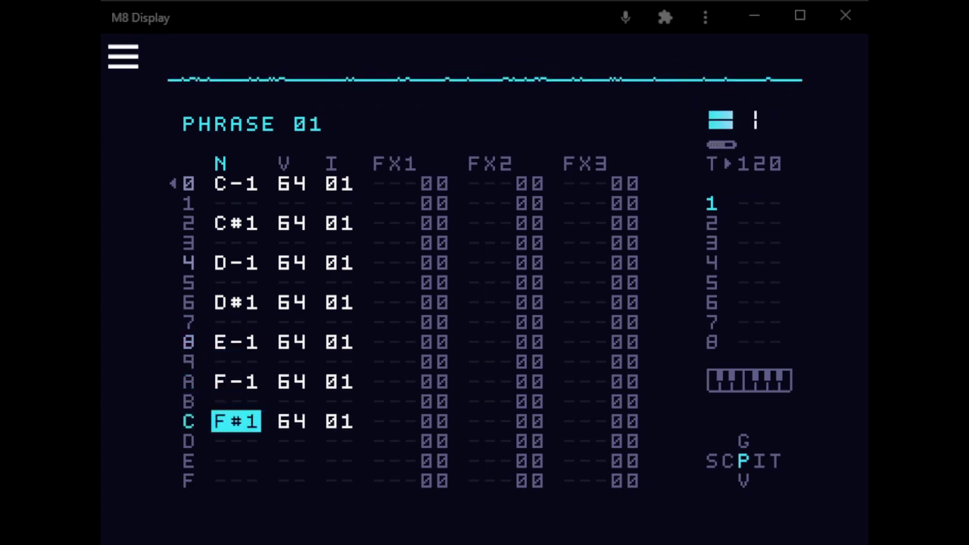
key(Down)
key(Down)
key(x)
key(x+Right)
key(Up)
key(Up)
key(Up)
key(Up)
key(Up)
key(Up)
key(Up)
key(Up)
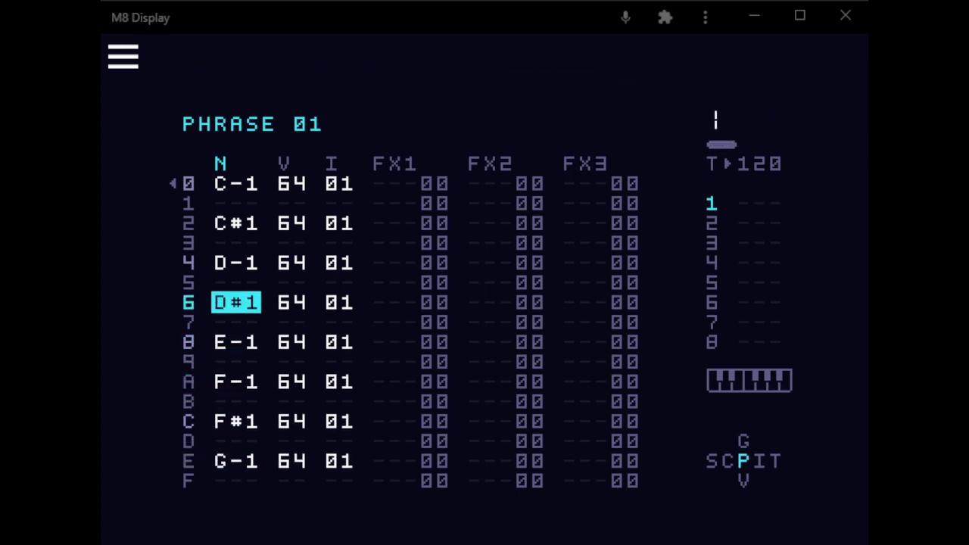
Review the instrument's slice settings and return to the C#1 note on row 2.
key(shift+Right)
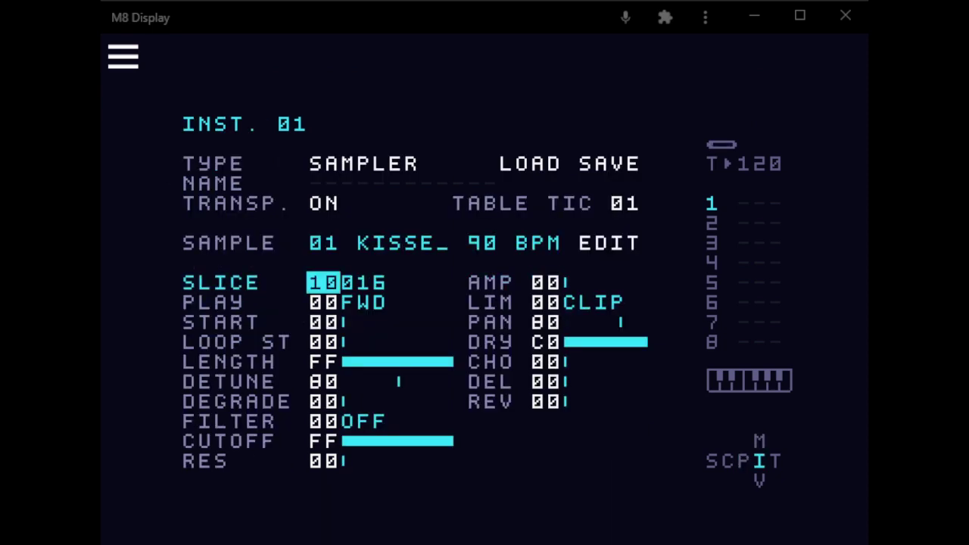
key(shift+Left)
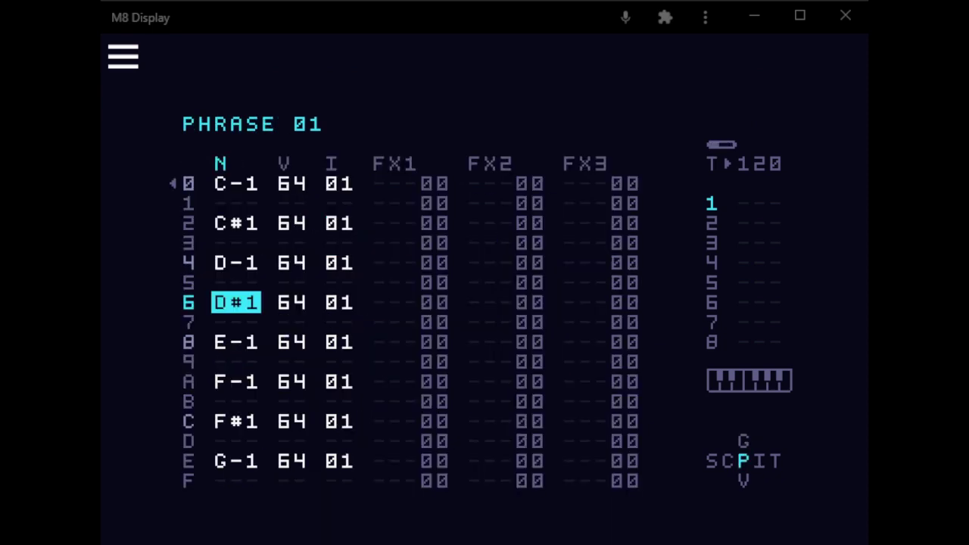
key(Up)
key(Up)
key(Up)
key(Up)
key(Up)
key(Up)
key(Down)
key(Down)
key(Down)
key(Down)
key(Down)
key(Down)
key(Down)
key(Down)
key(Down)
key(Up)
key(Up)
key(Up)
key(Up)
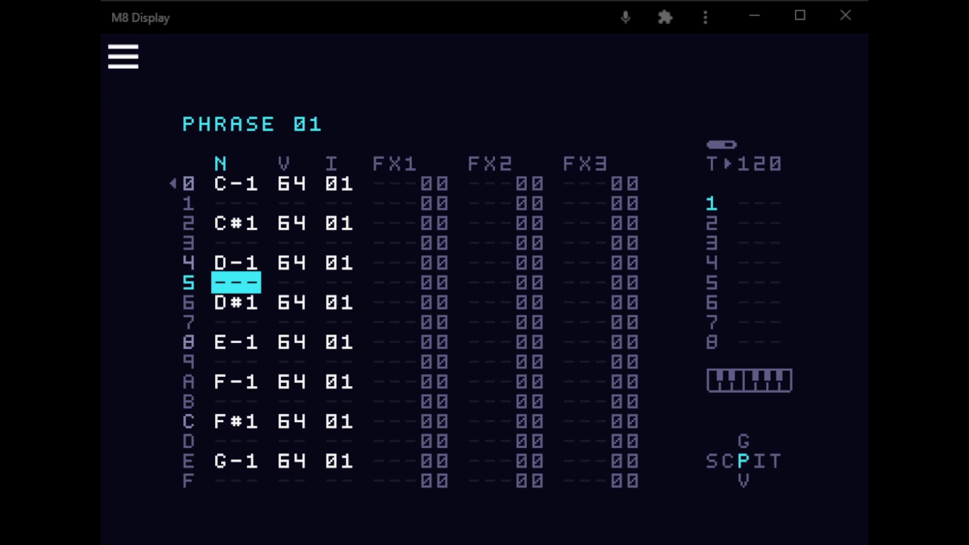
key(Up)
key(Up)
key(Up)
Set the project TEMPO to 096 (via 100), then go back through chain 01 to instrument 01.
key(shift+Left)
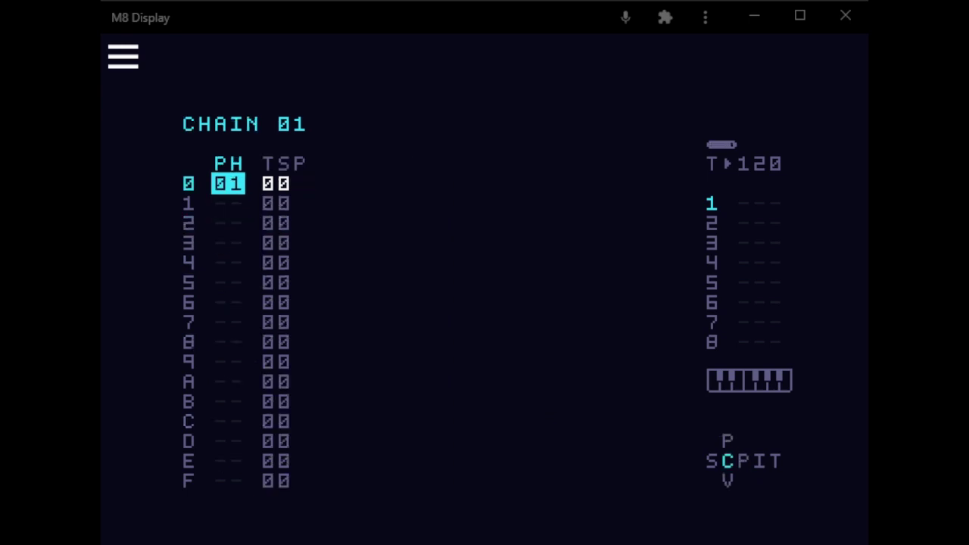
key(shift+Up)
key(Up)
key(Up)
key(Up)
key(Up)
key(Up)
key(Up)
key(Up)
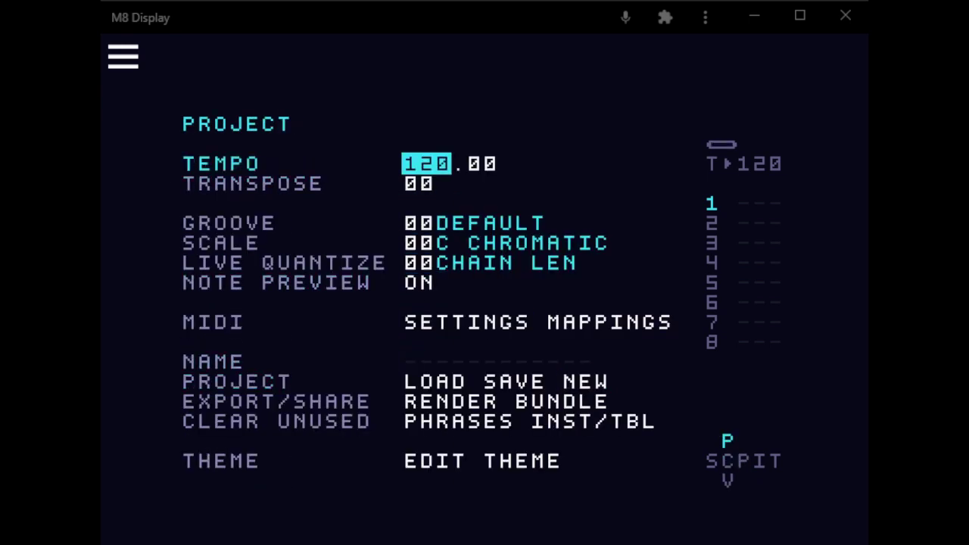
key(x+Down)
key(x+Down)
key(x+Left)
key(x+Left)
key(x+Left)
key(x+Left)
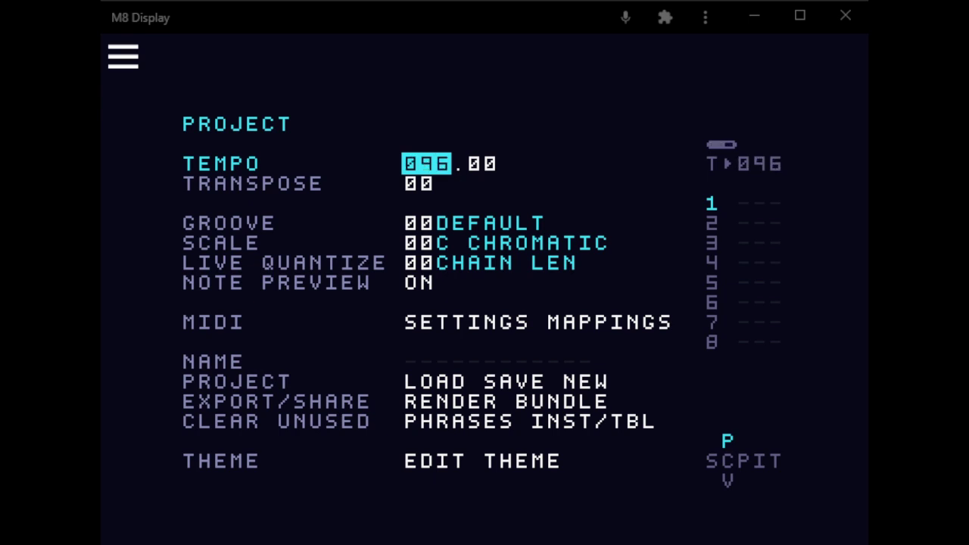
key(shift+Down)
key(shift+Right)
key(shift+Right)
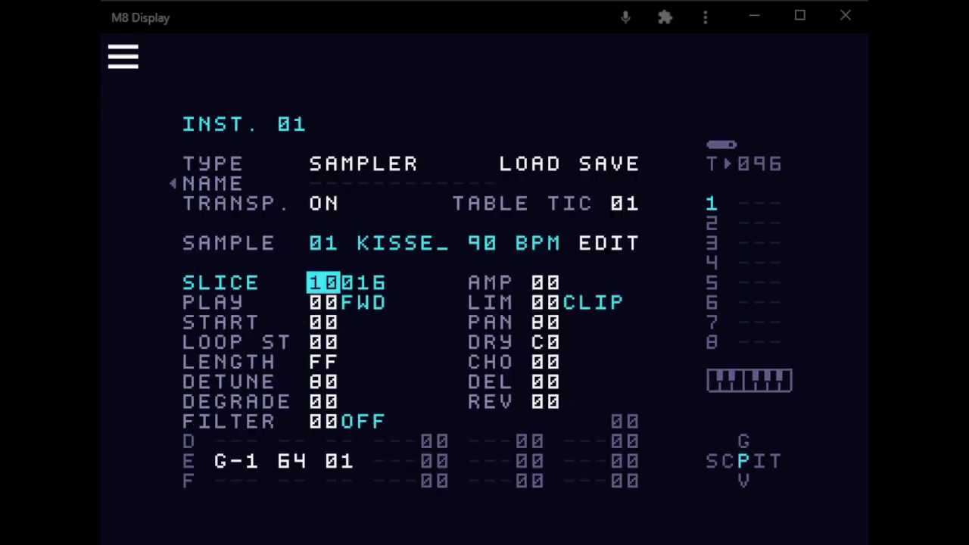
Play phrase 01 and start lowering instrument 01's DETUNE from 80.
key(shift+Left)
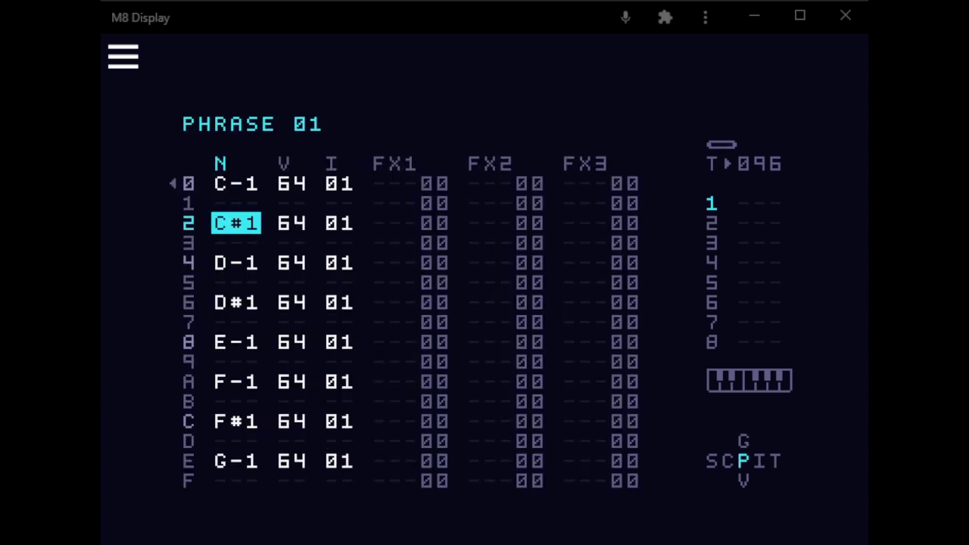
key(space)
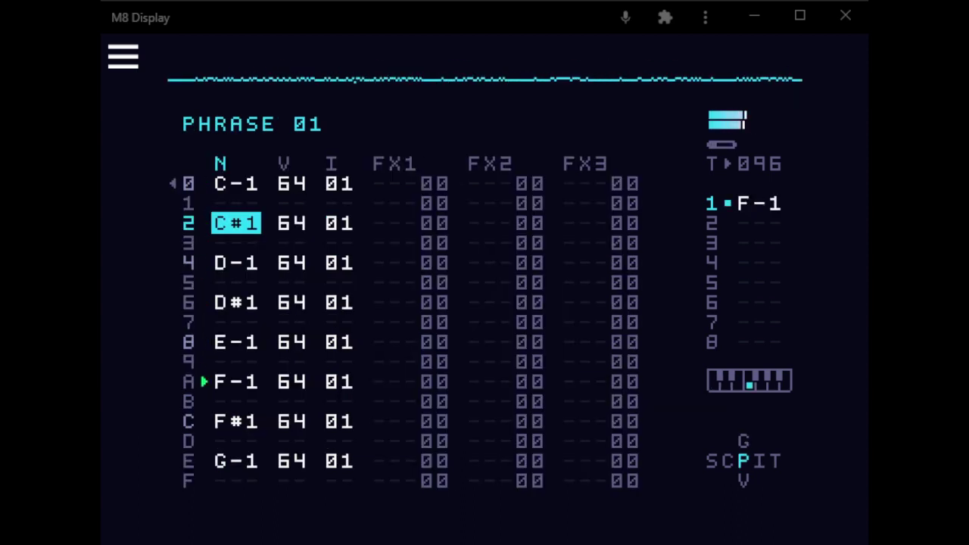
key(shift+Right)
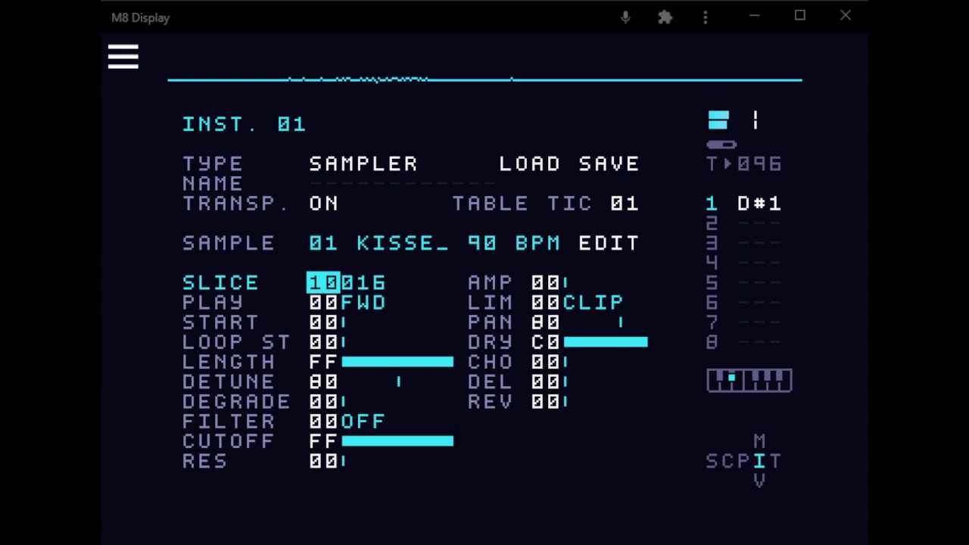
key(Down)
key(Down)
key(Down)
key(Down)
key(Down)
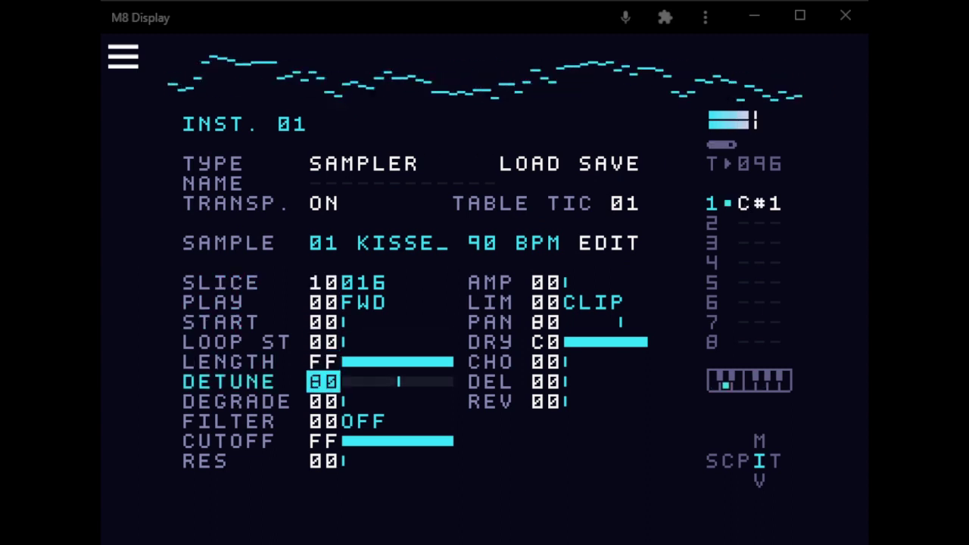
key(x+Left)
key(x+Left)
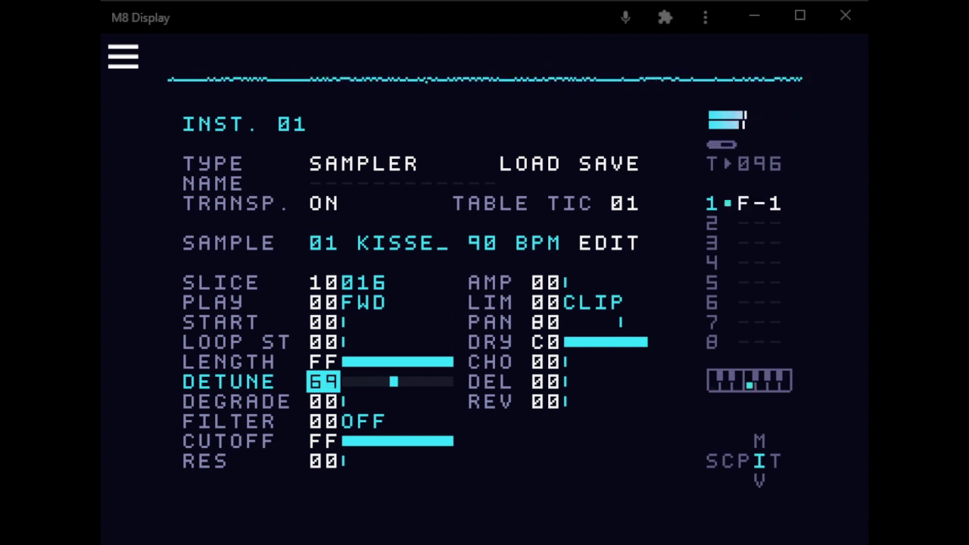
Set the project tempo to 94 and lower instrument 01's detune further to 63.
key(shift+Left)
key(shift+Left)
key(shift+Up)
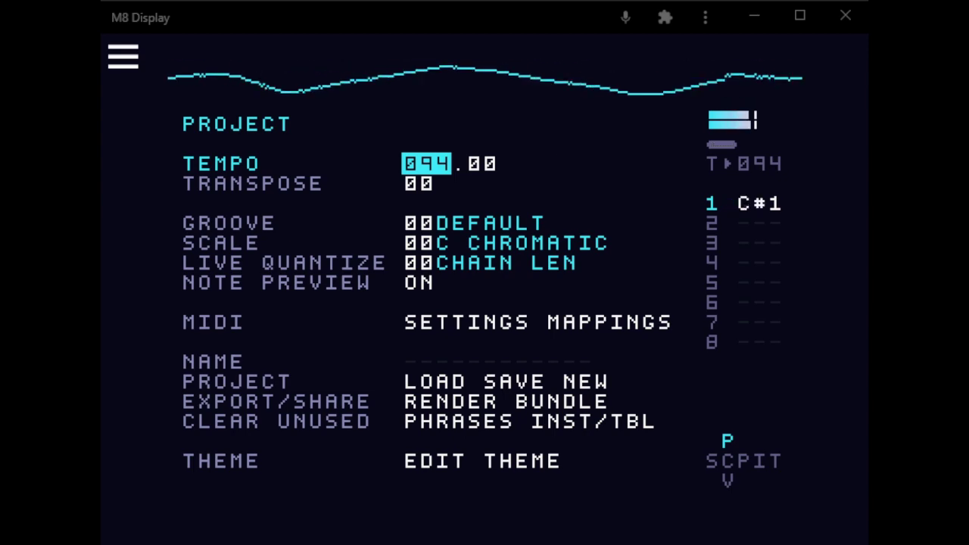
key(shift+Down)
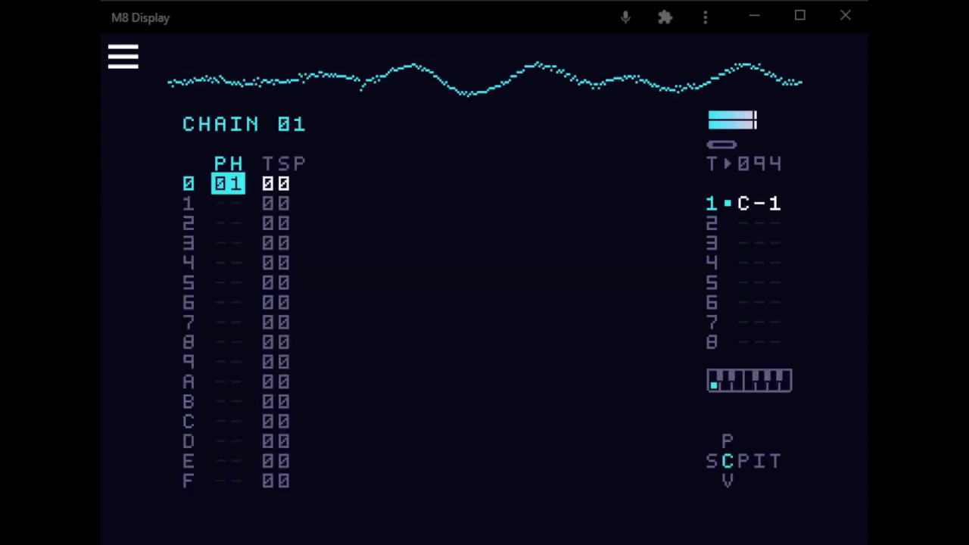
key(shift+Right)
key(shift+Right)
key(x+Left)
key(x+Left)
key(x+Left)
key(x+Left)
key(x+Left)
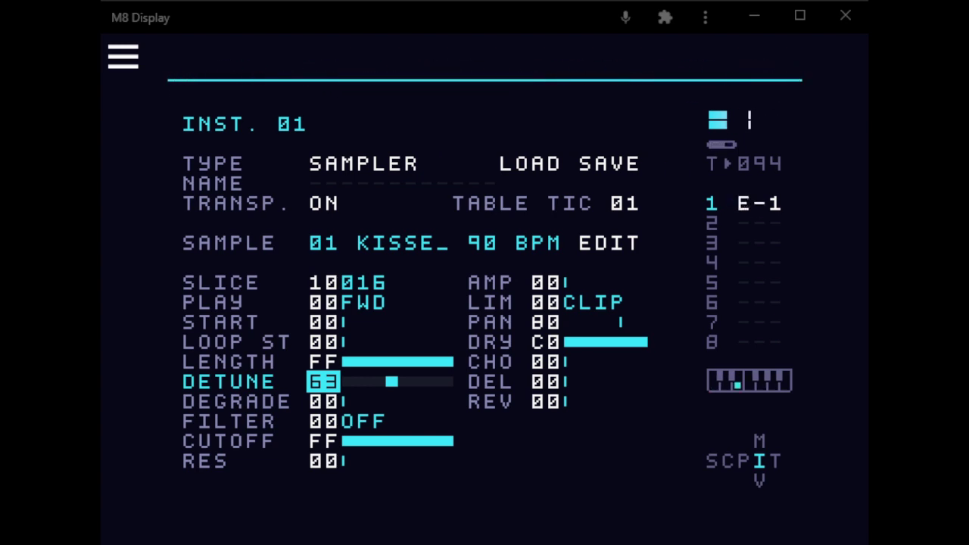
key(Up)
key(Up)
key(Up)
key(Up)
key(Up)
key(Up)
key(Up)
key(Down)
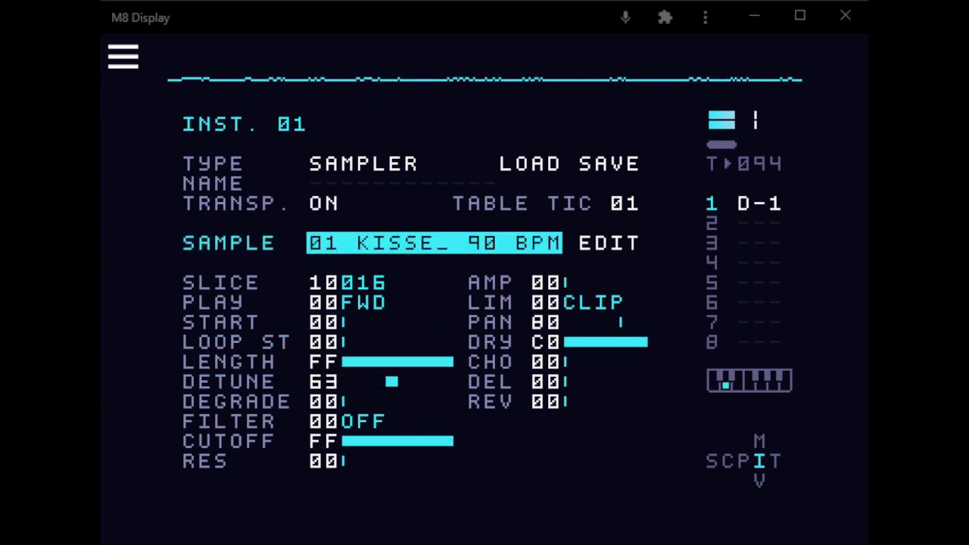
key(Right)
key(x)
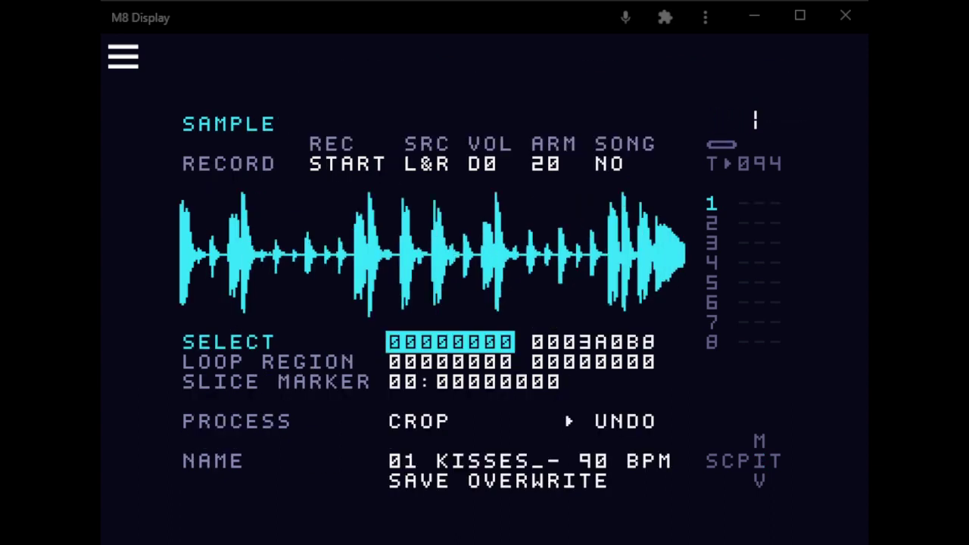
key(shift+Up)
key(shift+Left)
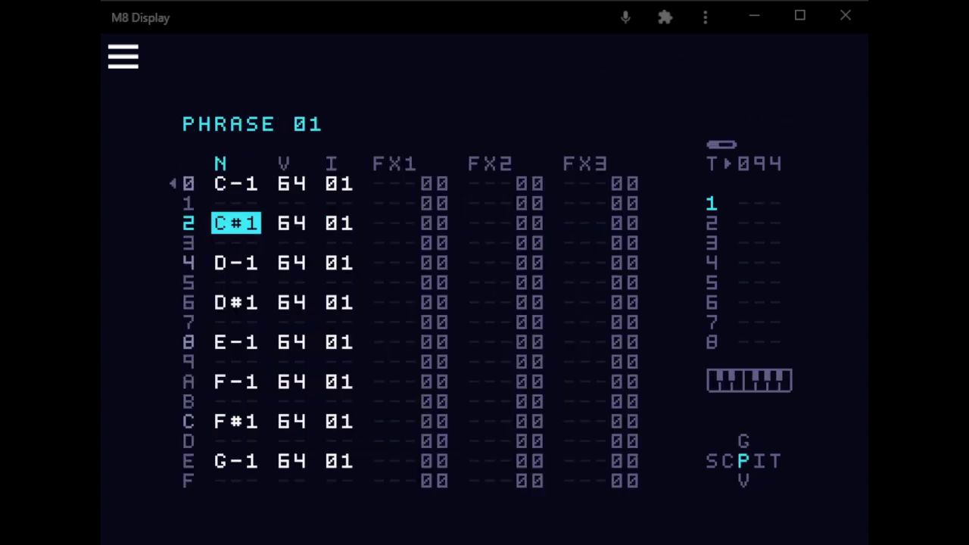
key(space)
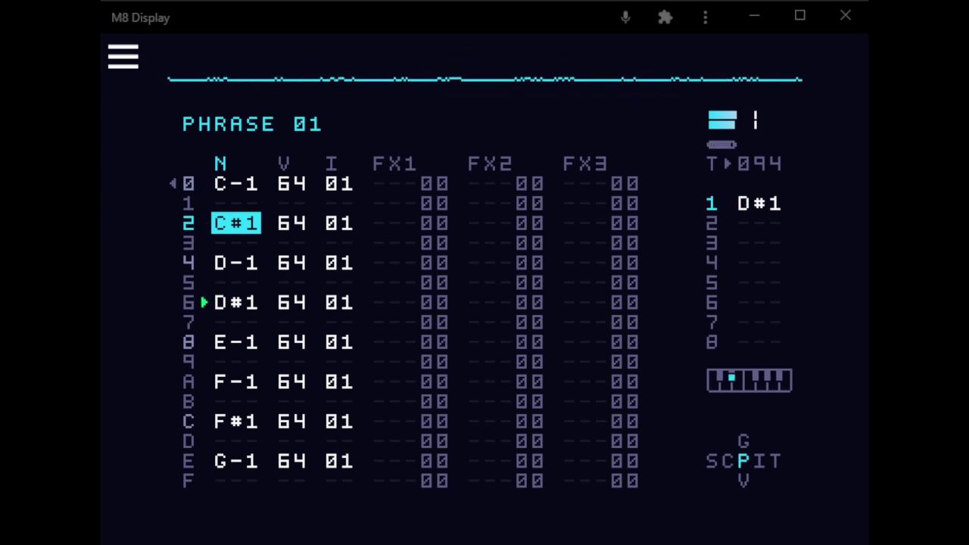
key(shift+Right)
key(Down)
key(space)
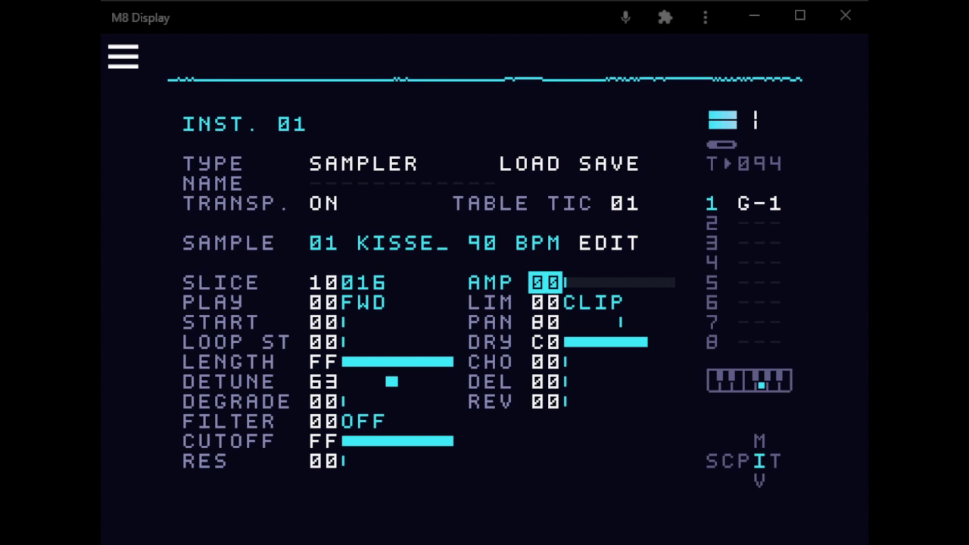
key(space)
key(shift+Up)
Make MOD3 an AHD envelope routed to AMP, lowering its amount to 0F.
key(Up)
key(Up)
key(Up)
key(Up)
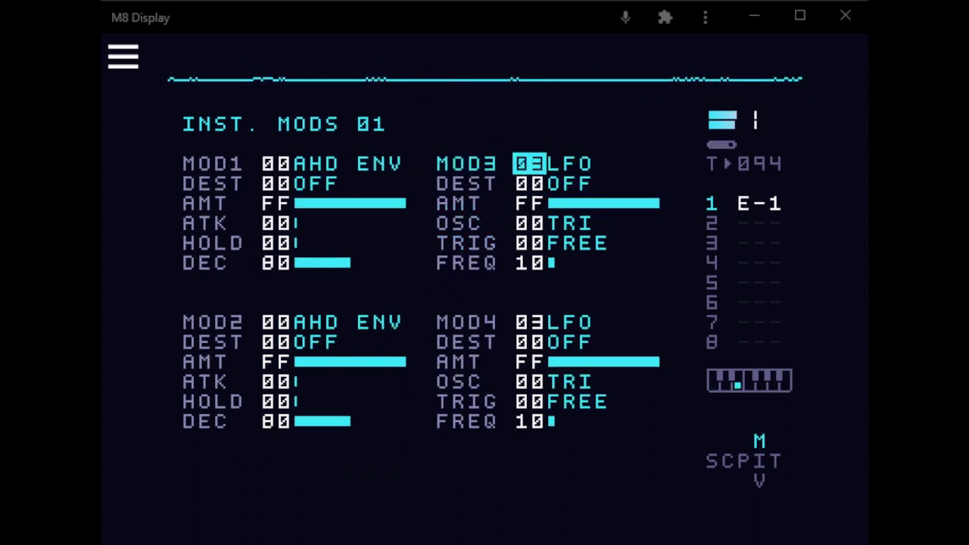
key(x+Down)
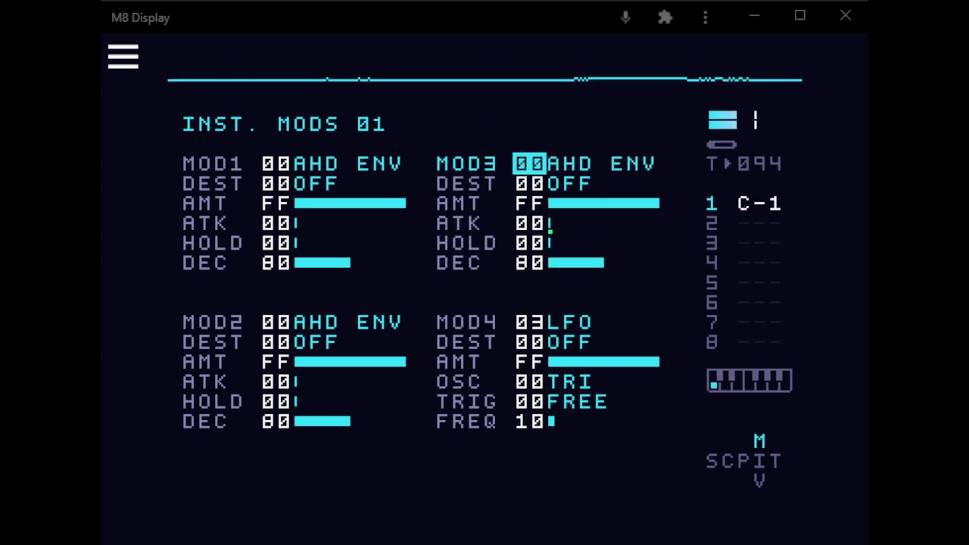
key(Down)
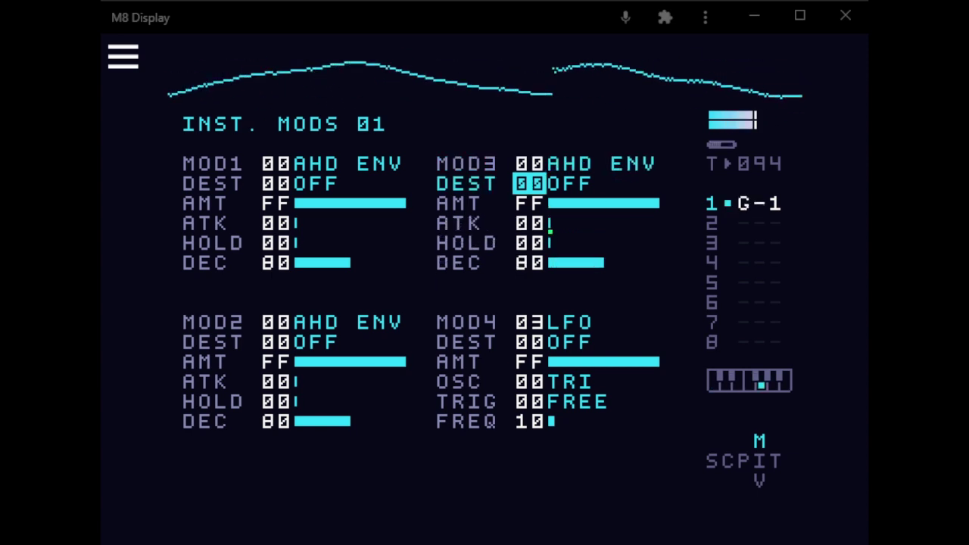
key(x+Right)
key(x+Right)
key(x+Right)
key(x+Right)
key(x+Right)
key(x+Right)
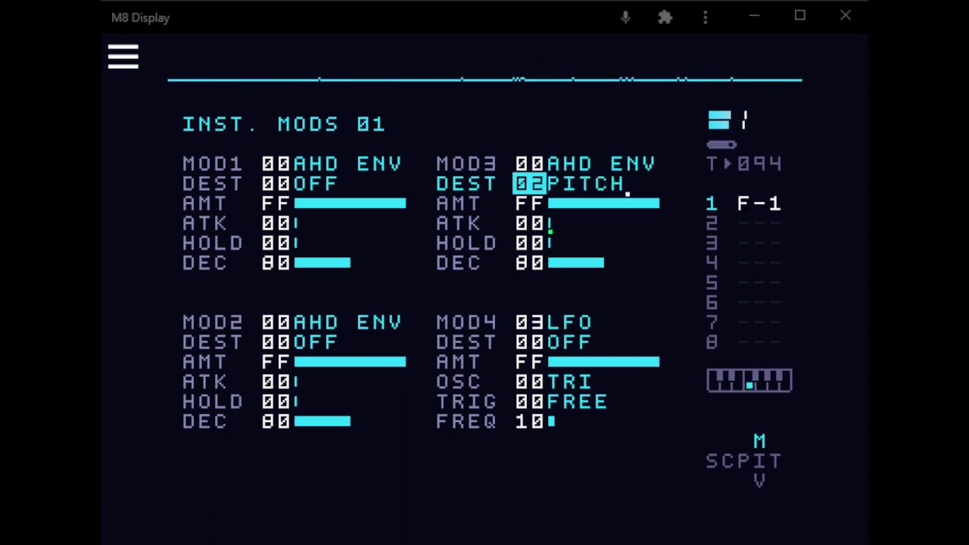
key(x+Right)
key(x+Right)
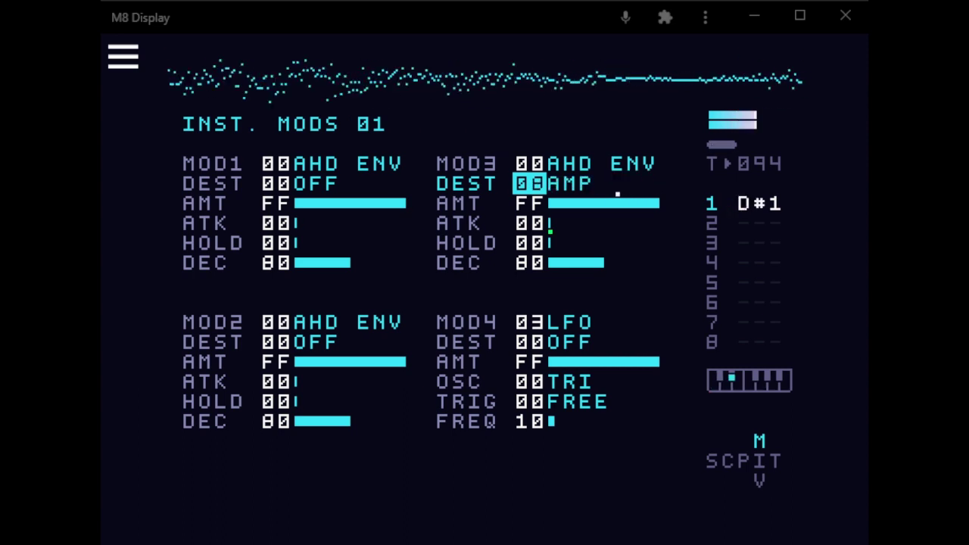
key(Down)
key(x+Down)
key(x+Down)
key(x+Down)
key(x+Down)
key(x+Down)
key(x+Down)
key(x+Down)
key(x+Down)
key(x+Down)
key(x+Down)
key(x+Down)
key(x+Down)
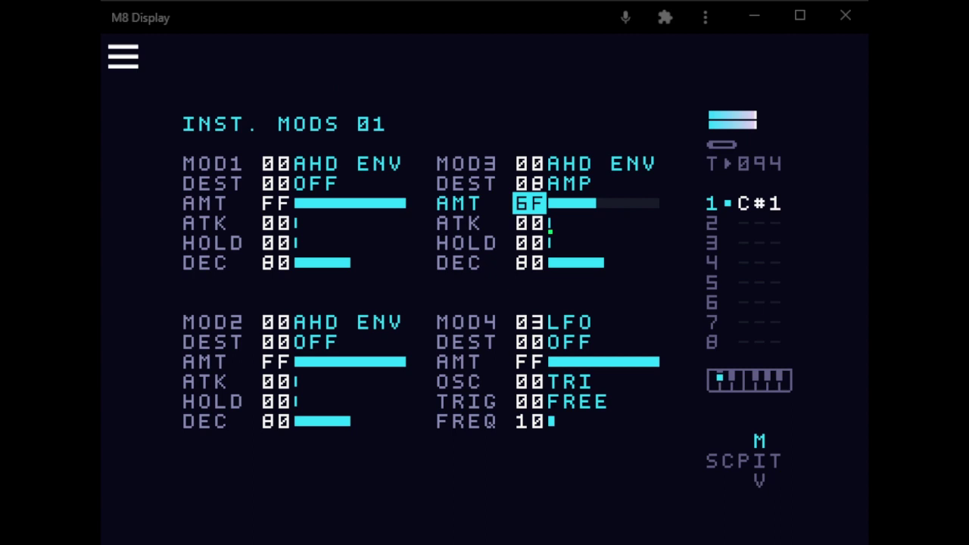
key(x+Down)
key(x+Down)
key(x+Down)
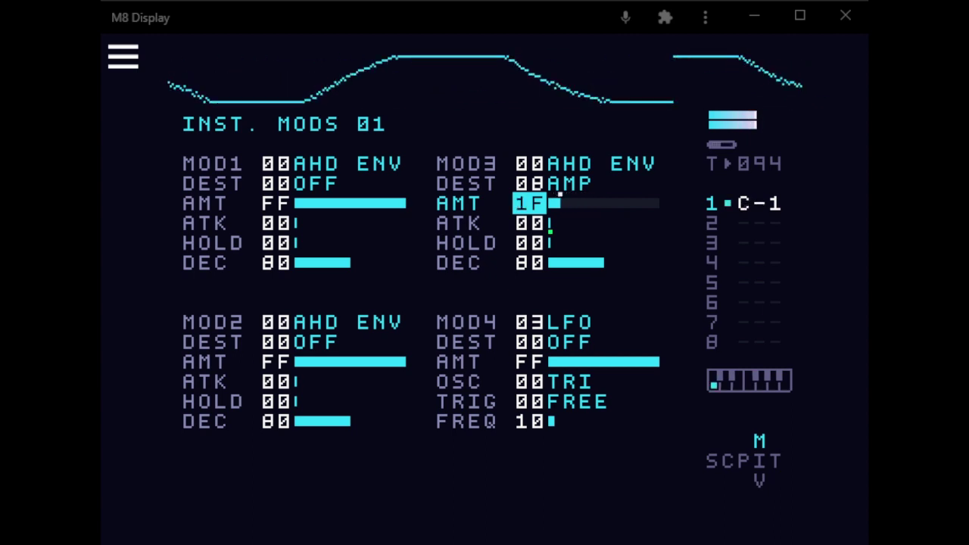
Shorten the MOD3 decay to 11 and raise the amount back to 1F.
key(Down)
key(Down)
key(Down)
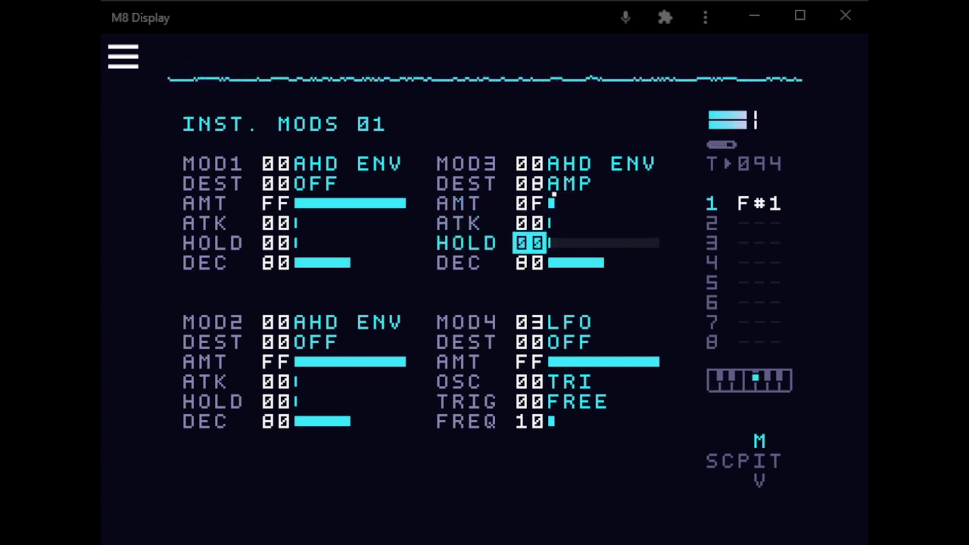
key(x)
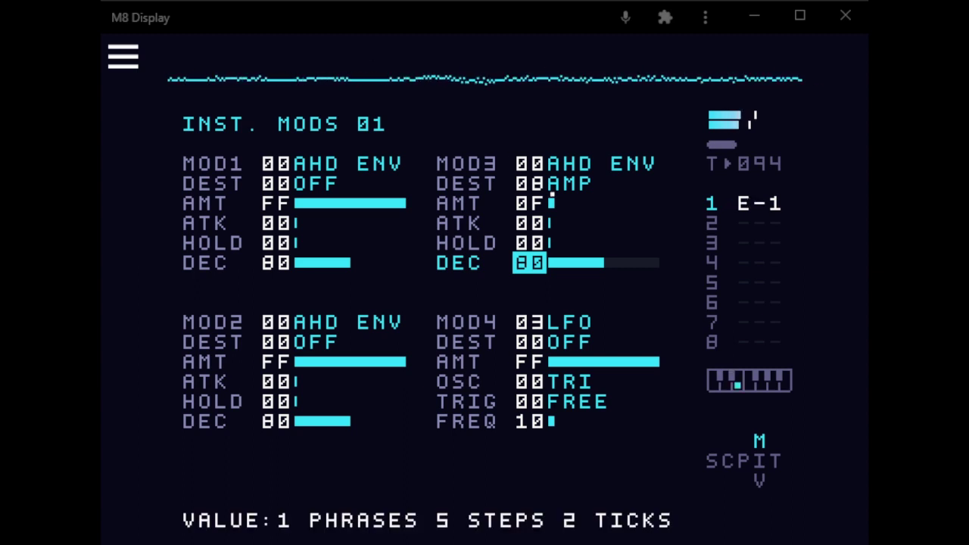
key(x+Left)
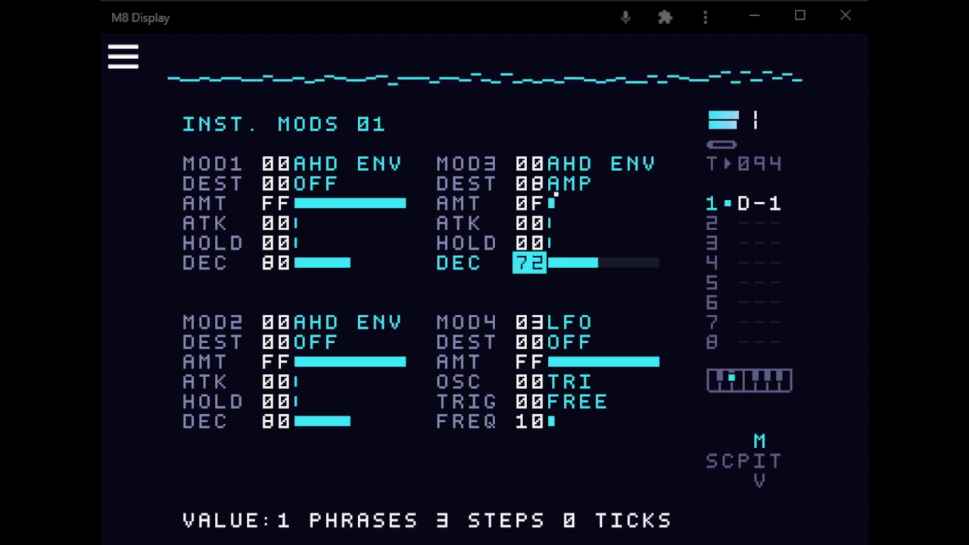
key(x+Down)
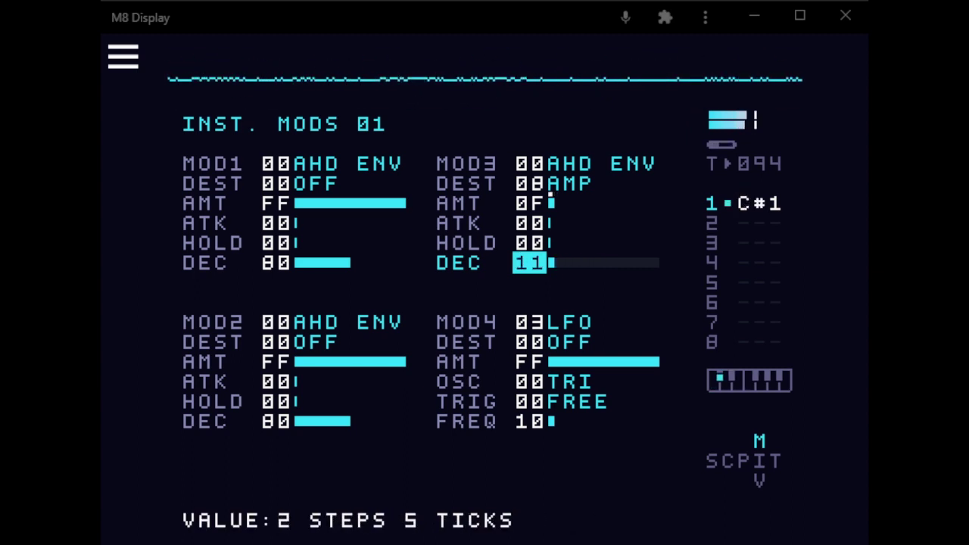
key(Up)
key(Up)
key(Up)
key(x+Up)
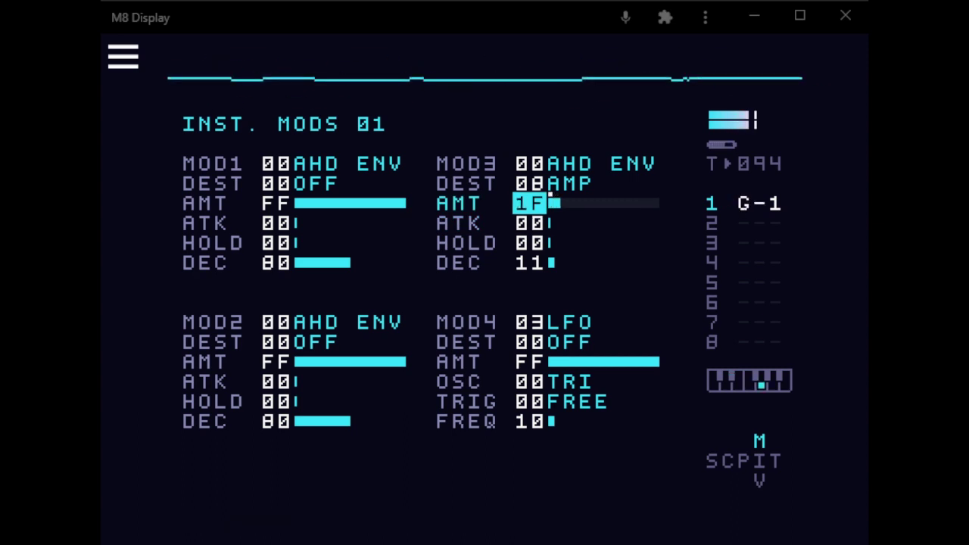
Lengthen the MOD3 attack to 10 and raise its hold to 70.
key(Down)
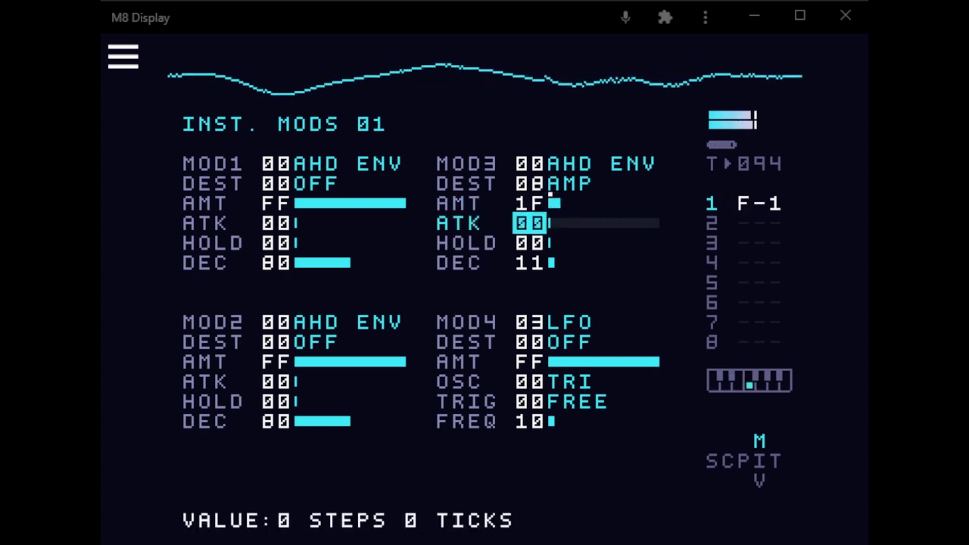
key(x+Right)
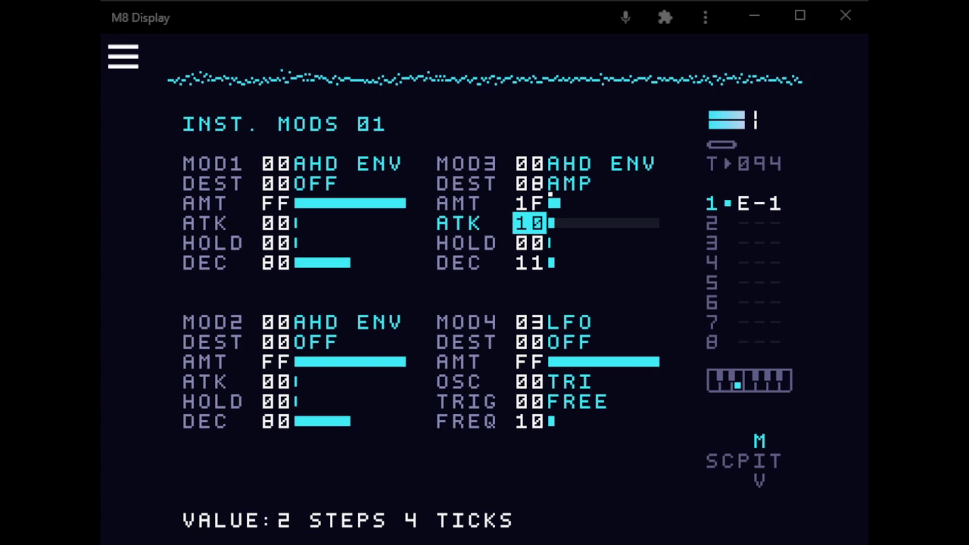
key(Down)
key(x+Up)
key(x+Up)
key(Up)
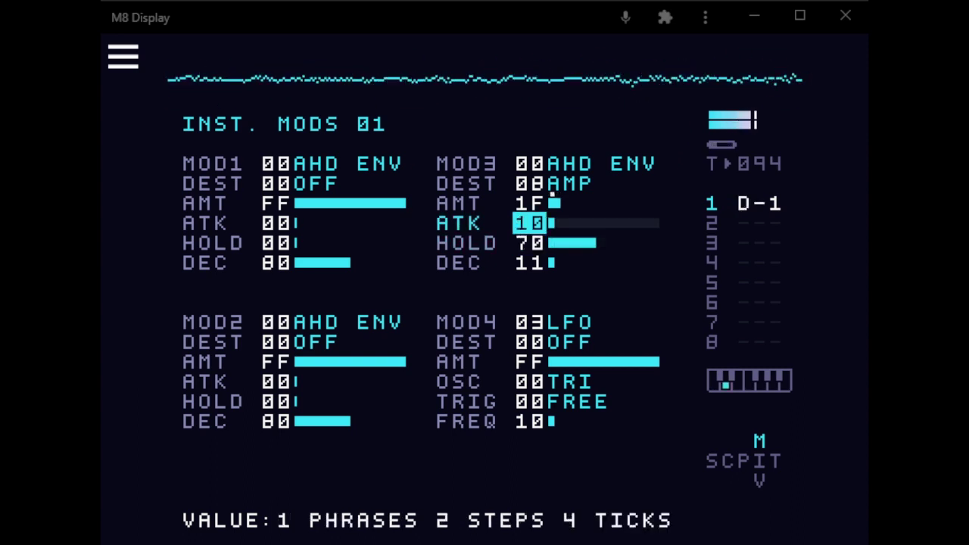
key(Up)
key(x+Up)
key(x+Up)
key(x+Up)
key(x+Up)
key(x+Up)
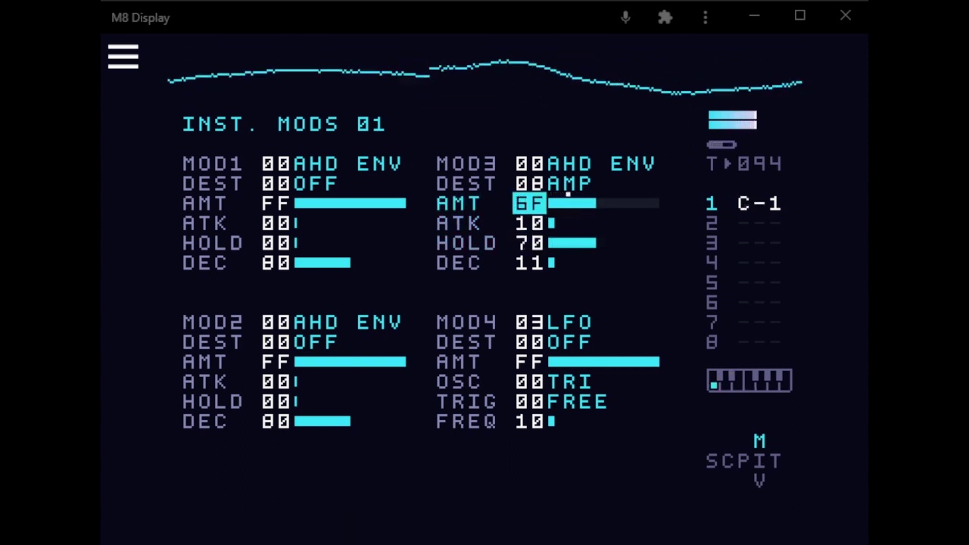
key(Down)
key(Down)
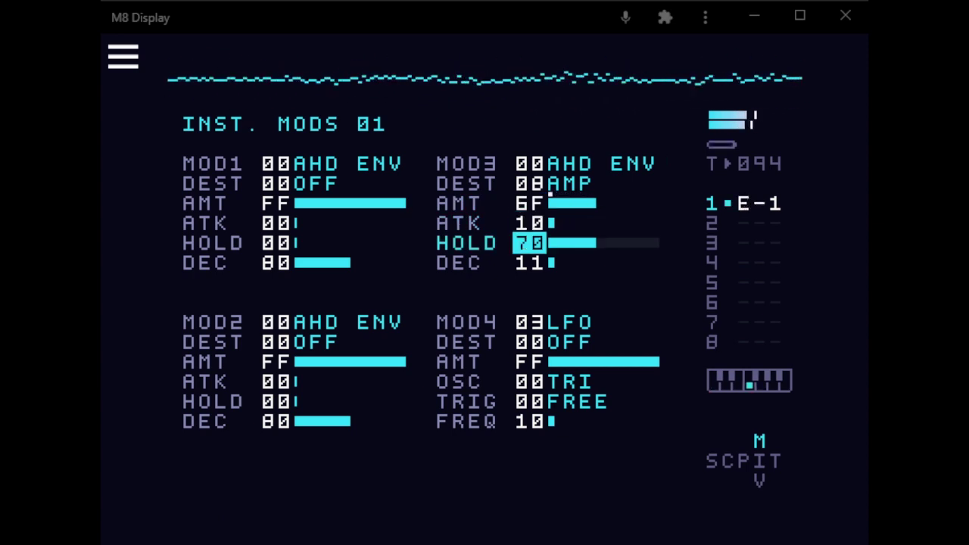
Settle MOD3 at hold 33, attack 05 and decay 08, then copy the mod.
key(x+Left)
key(x+Left)
key(x+Left)
key(x+Left)
key(x+Left)
key(x+Left)
key(x+Left)
key(x+Left)
key(x+Left)
key(x+Left)
key(x+Left)
key(x+Left)
key(x+Left)
key(x+Left)
key(x+Left)
key(x+Left)
key(x+Left)
key(x+Left)
key(x+Left)
key(x+Left)
key(x+Left)
key(x+Left)
key(x+Left)
key(x+Left)
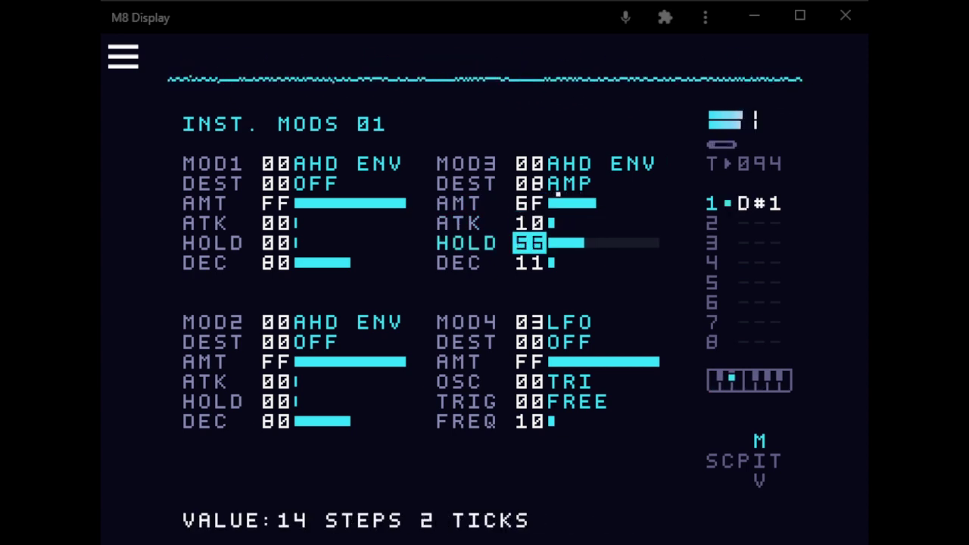
key(x+Left)
key(x+Left)
key(x+Left)
key(x+Left)
key(x+Left)
key(x+Left)
key(x+Left)
key(x+Left)
key(x+Left)
key(x+Left)
key(x+Left)
key(x+Left)
key(x+Left)
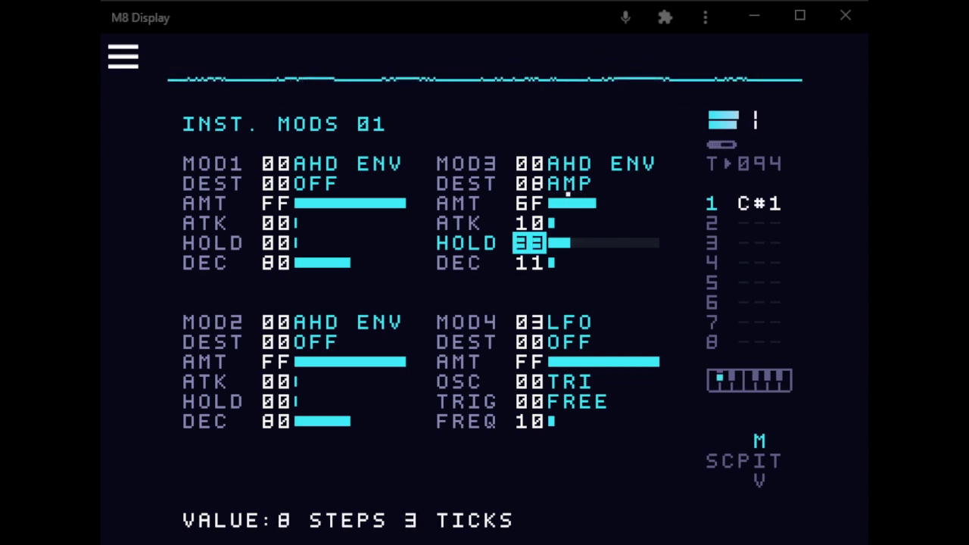
key(Up)
key(x+Left)
key(x+Left)
key(x+Left)
key(x+Left)
key(x+Left)
key(x+Left)
key(x+Left)
key(x+Left)
key(x+Left)
key(x+Left)
key(x+Left)
key(x+Left)
key(x+Left)
key(x+Left)
key(x+Left)
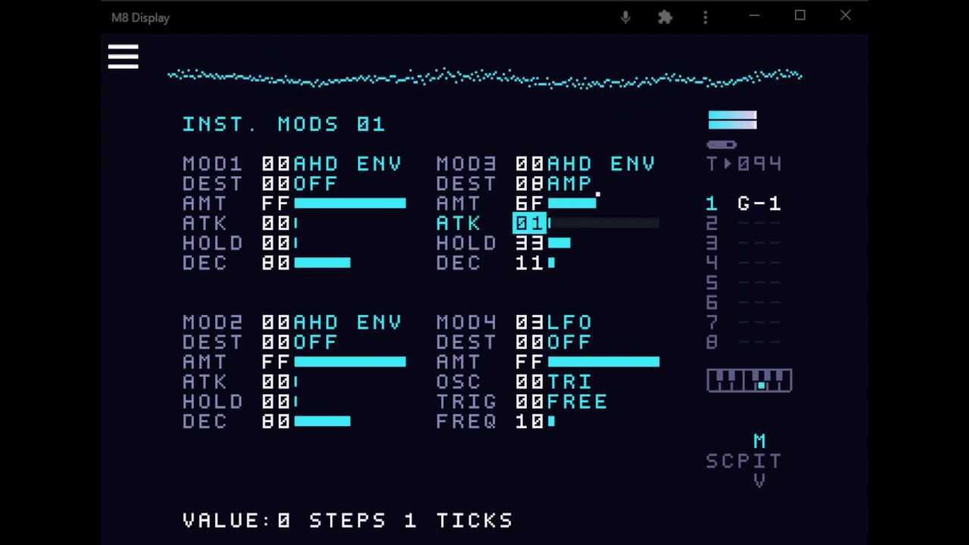
key(x+Right)
key(x+Right)
key(x+Right)
key(x+Right)
key(Down)
key(Down)
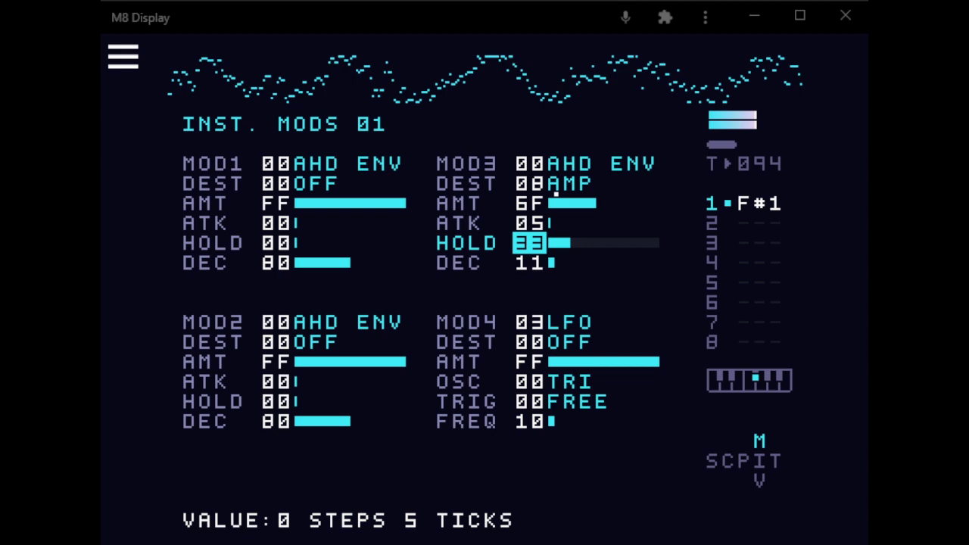
key(x+Left)
key(x+Left)
key(x+Left)
key(x+Left)
key(x+Left)
key(x+Left)
key(x+Left)
key(x+Left)
key(x+Left)
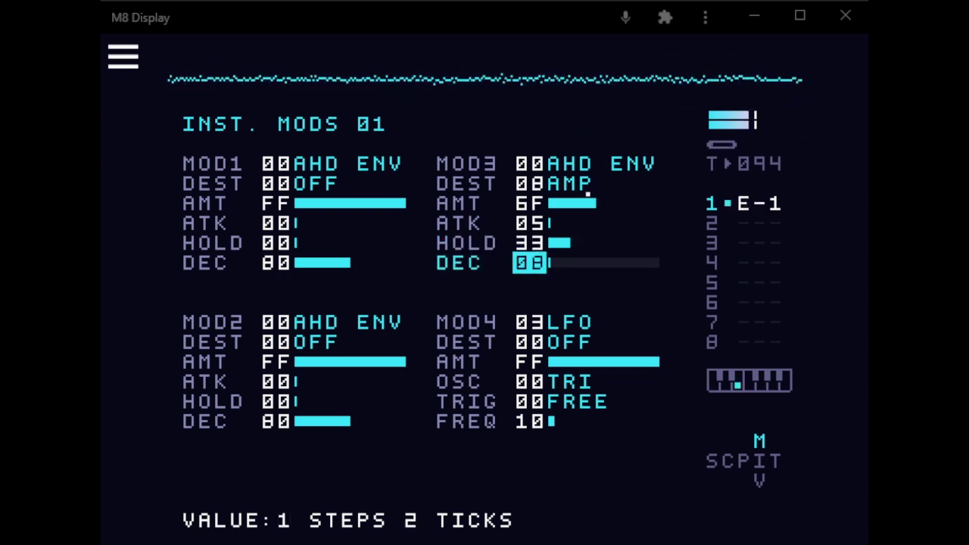
key(Up)
key(Up)
key(Up)
key(Up)
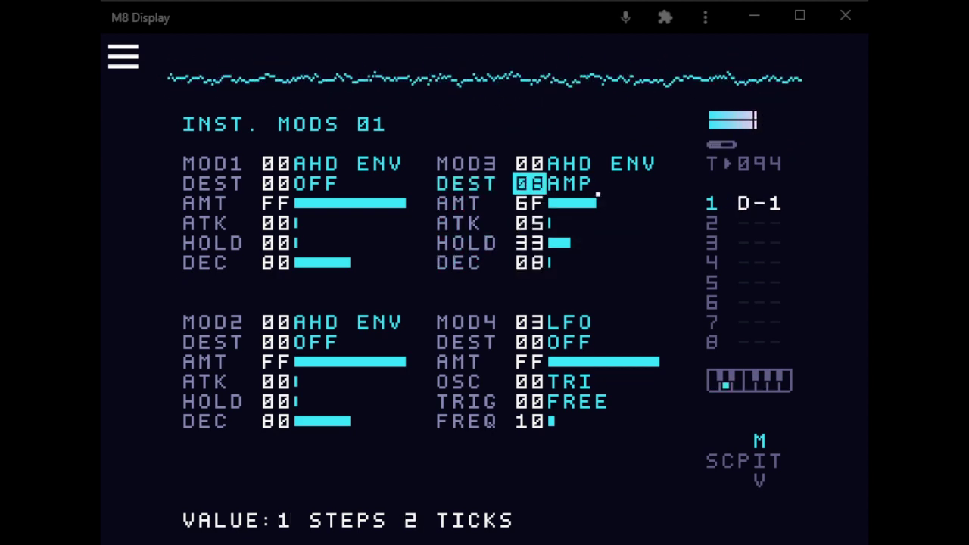
key(shift+z)
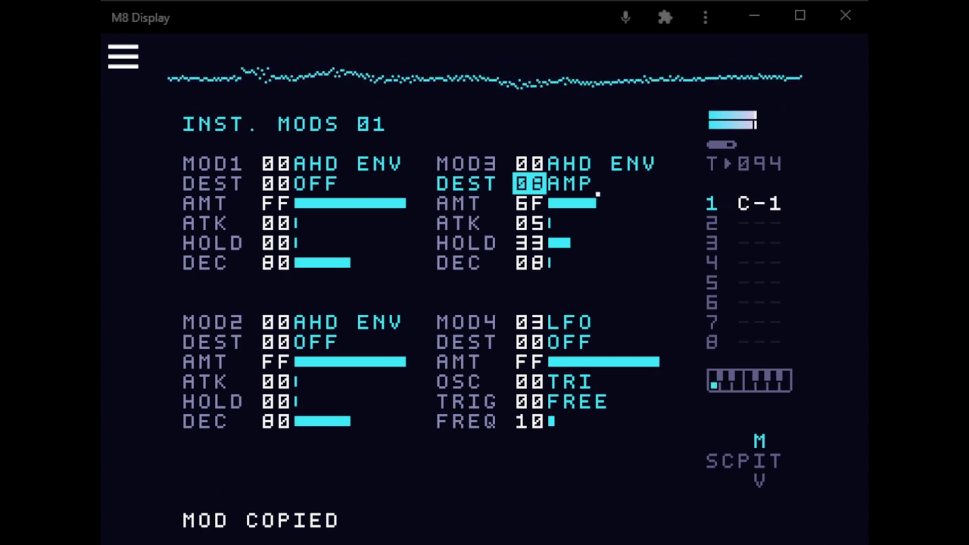
Clear MOD3's destination, paste the envelope back to compare, then clear the destination again.
key(z+x)
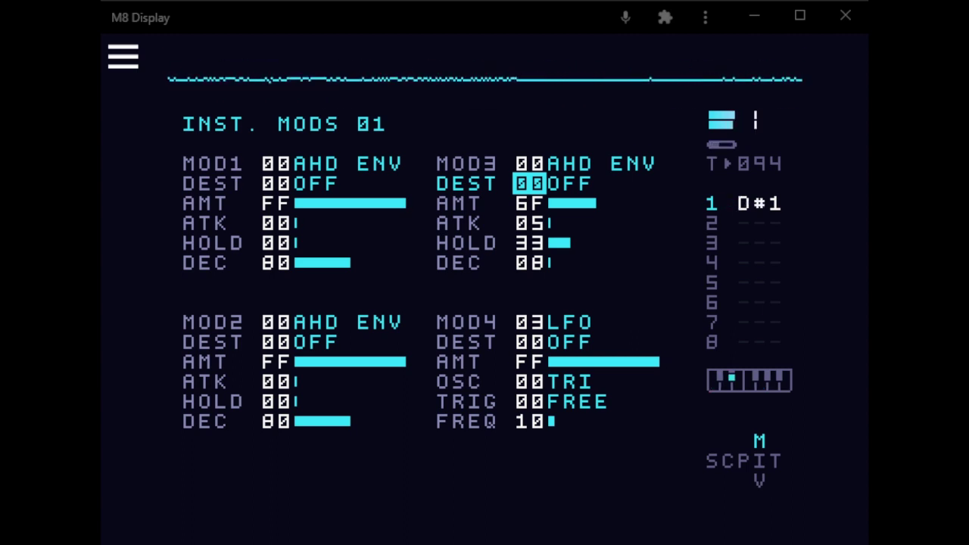
key(shift+x)
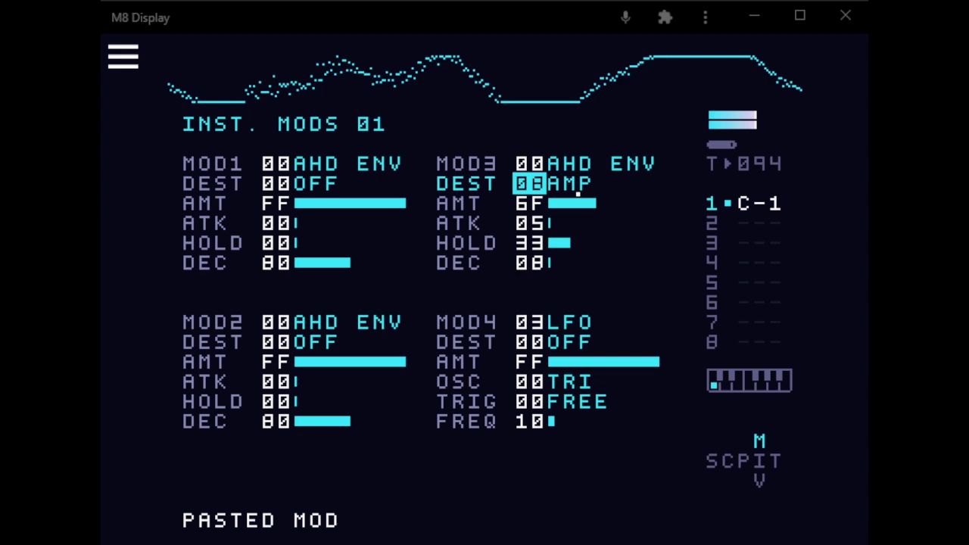
key(shift+Down)
key(shift+Up)
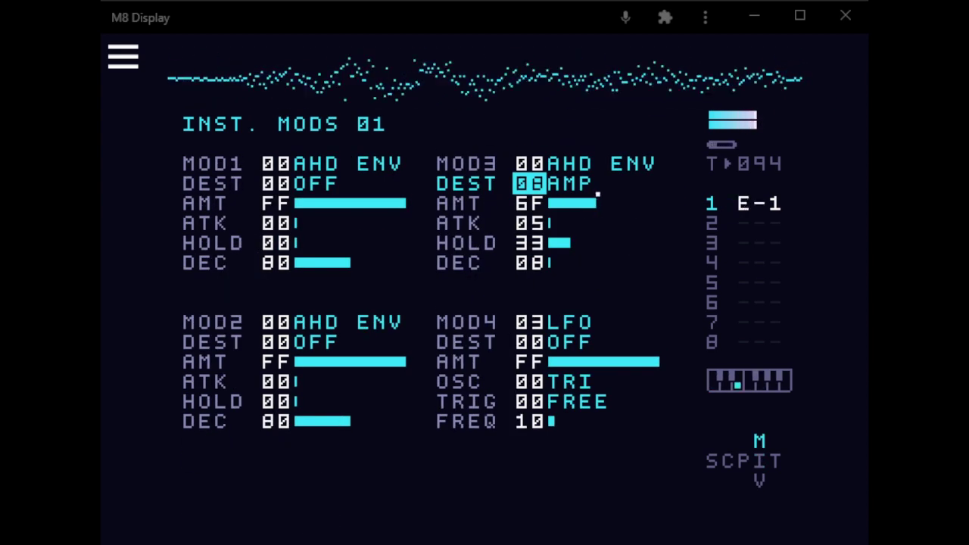
key(x+Down)
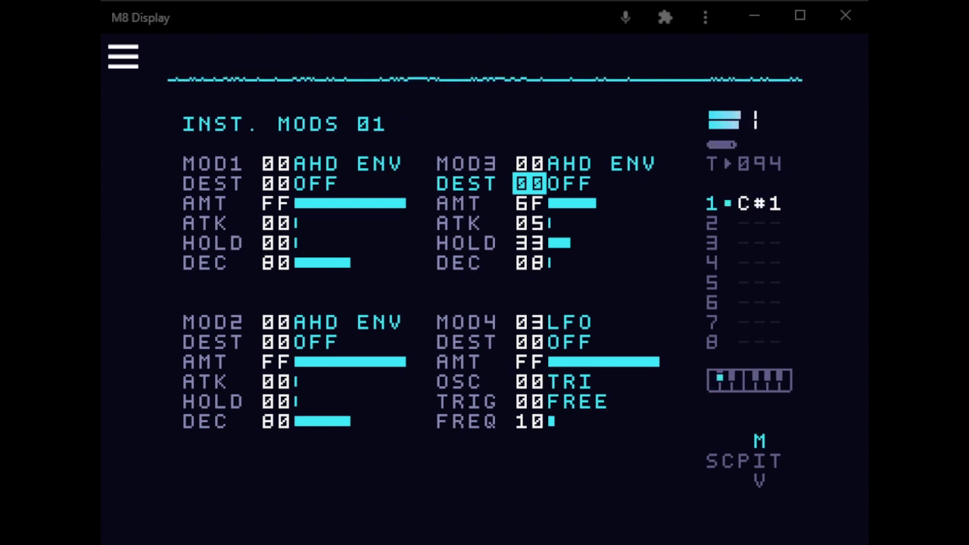
key(shift+Down)
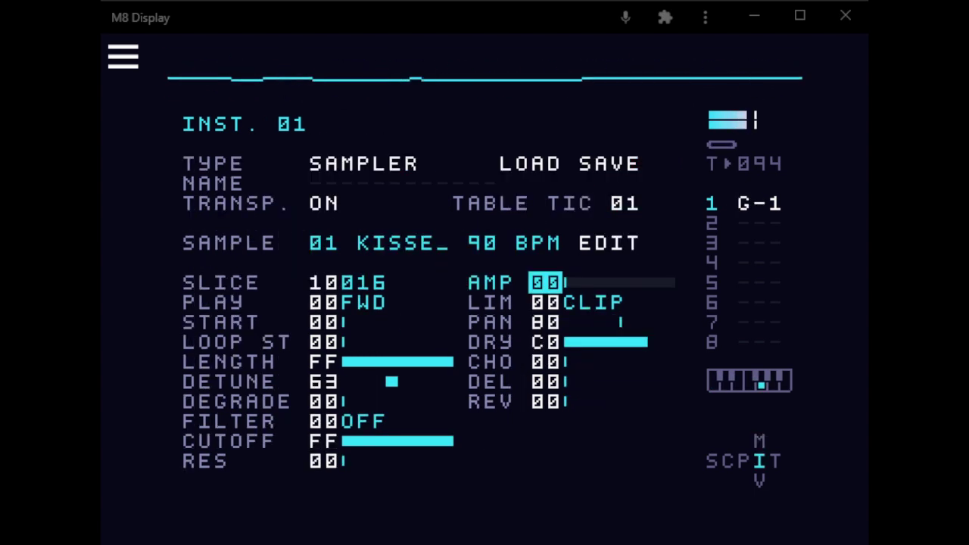
key(x+Up)
key(x+Up)
key(x+Up)
key(x+Up)
key(x+Up)
key(x+Up)
key(x+Up)
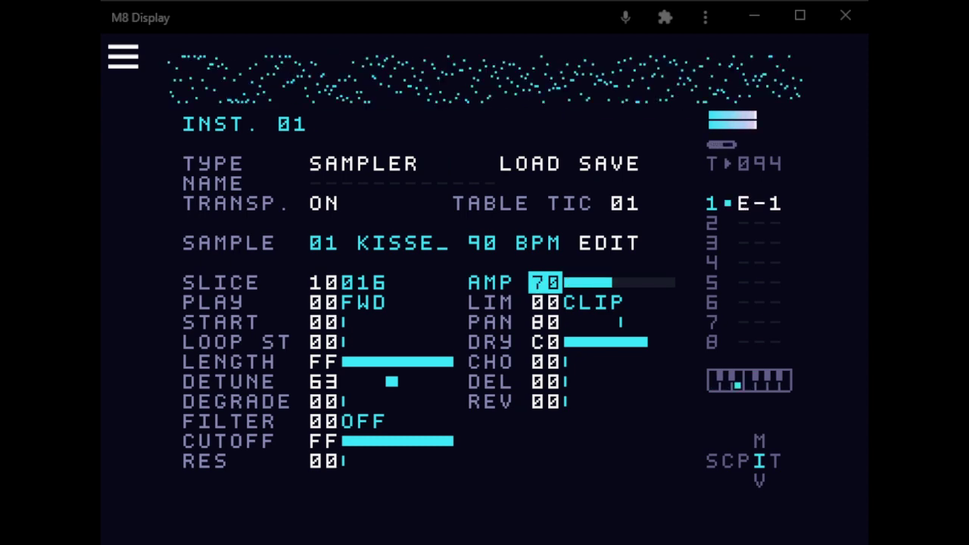
key(x+Down)
key(x+Down)
key(x+Down)
key(x+Down)
key(x+Down)
key(x+Down)
key(x+Down)
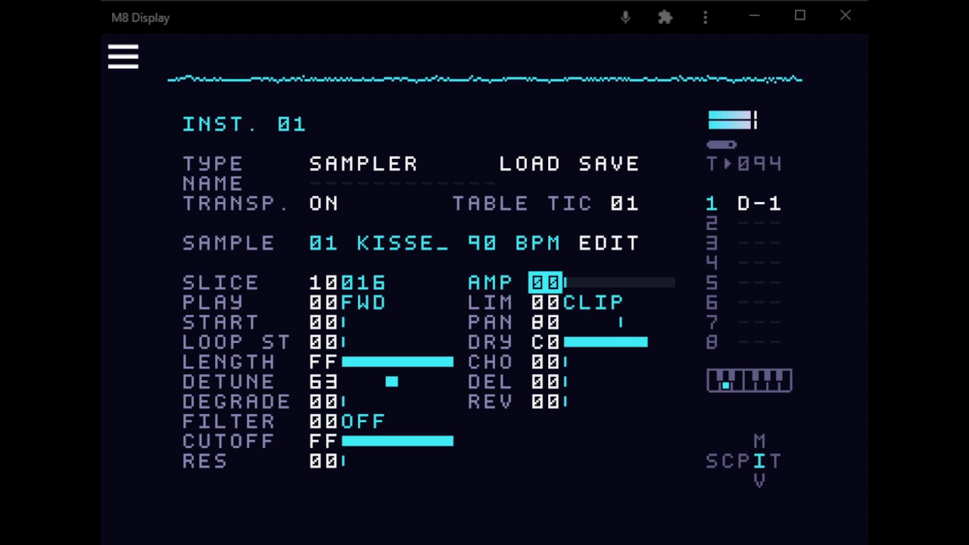
key(shift+Up)
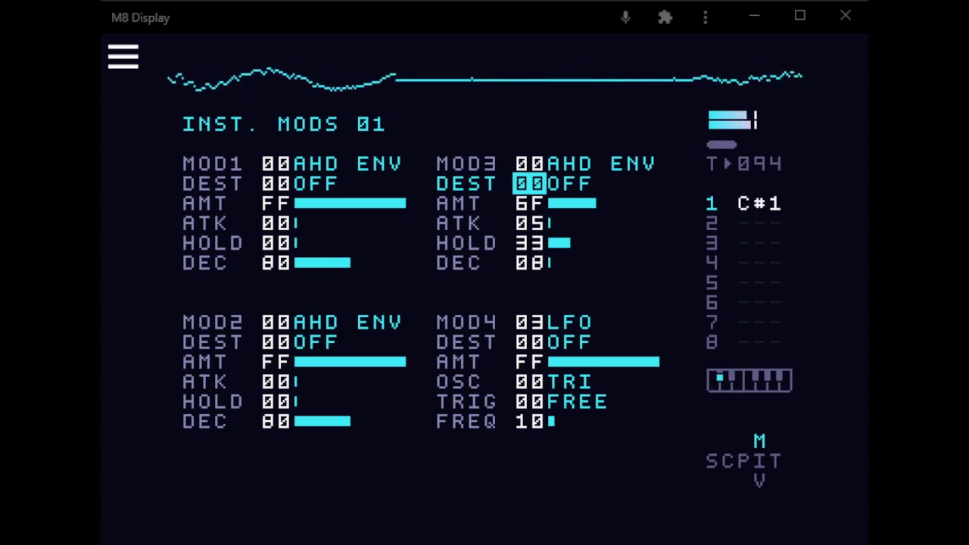
Paste the saved envelope back into MOD3 and shorten its attack to 02.
key(shift+z)
key(Down)
key(Down)
key(Down)
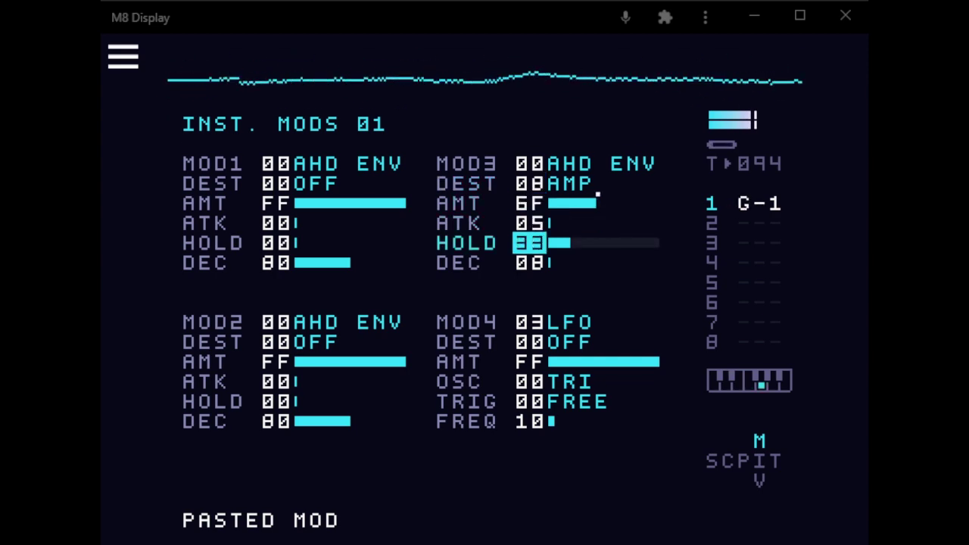
key(Up)
key(Up)
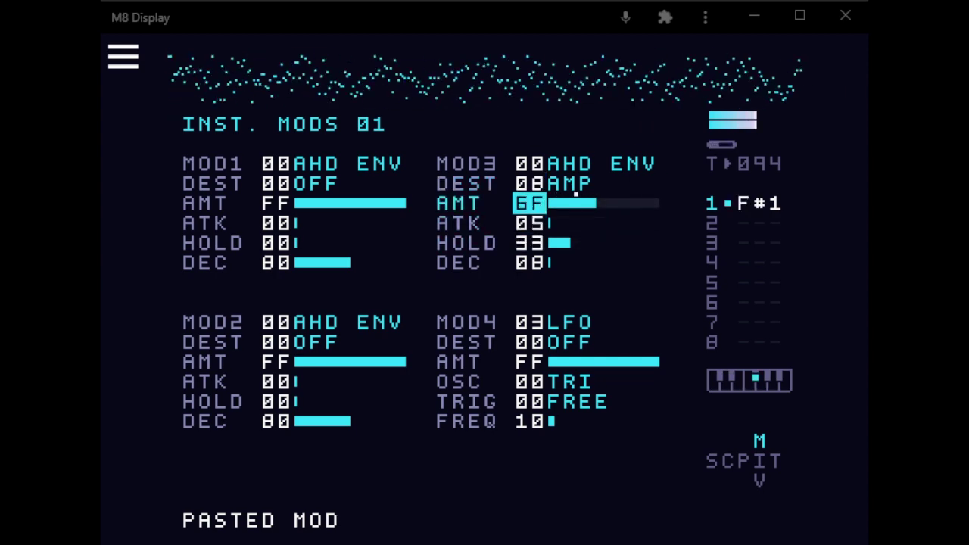
key(Down)
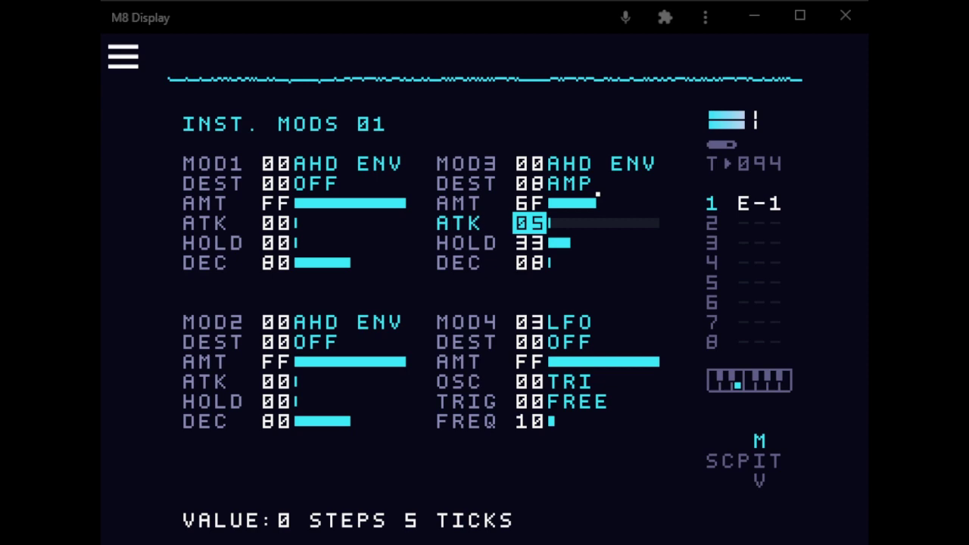
key(z+Left)
key(z+Left)
key(z+Left)
Trim the MOD3 hold to 13 and copy the tweaked mod.
key(Down)
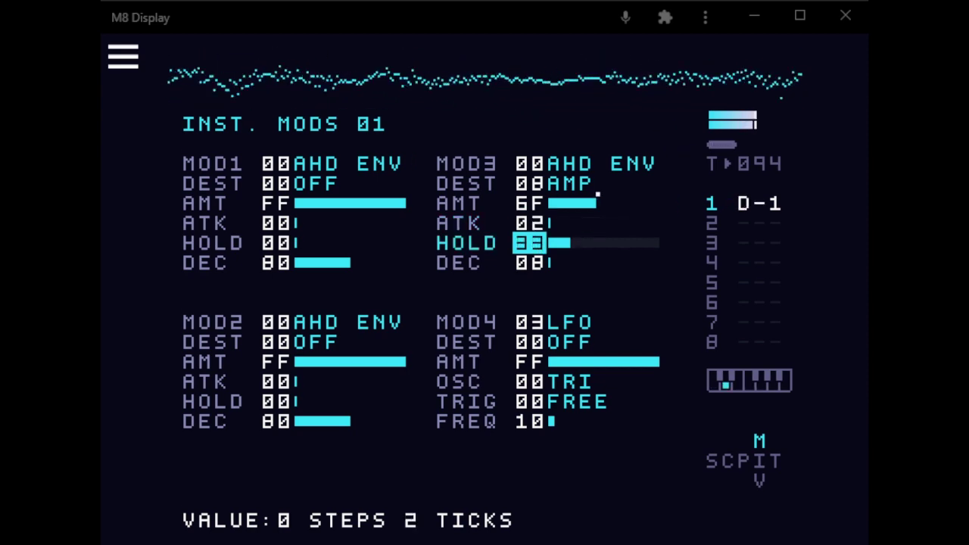
key(z+Left)
key(z+Left)
key(z+Left)
key(z+Left)
key(z+Left)
key(z+Left)
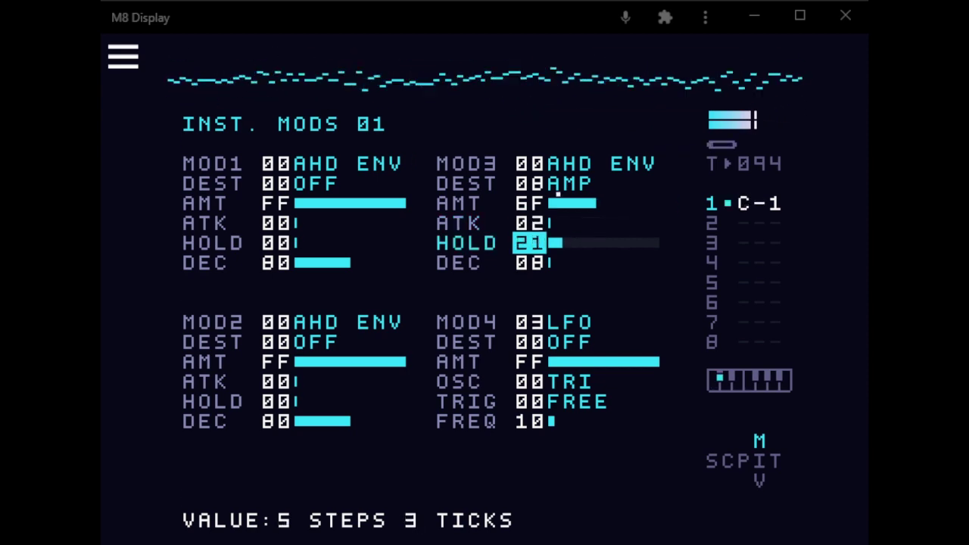
key(z+Left)
key(z+Left)
key(z+Left)
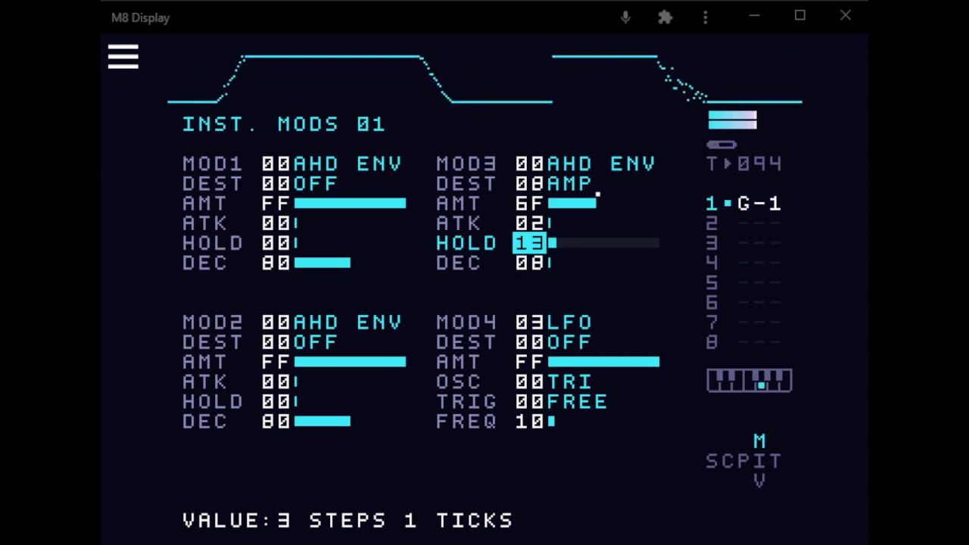
key(Up)
key(Up)
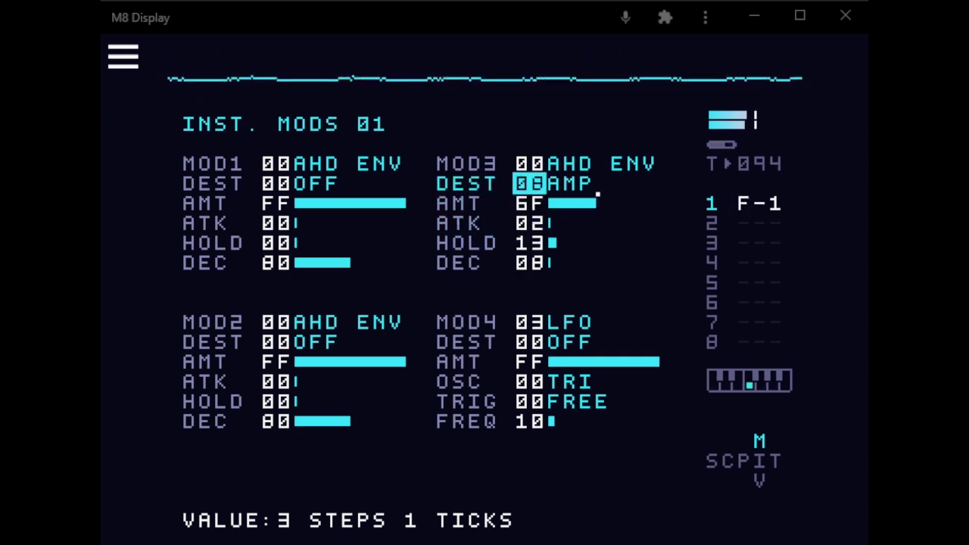
key(shift+alt)
Clear MOD3's destination, paste the copied mod, and make MOD3 a DRUM ENV.
key(alt+z)
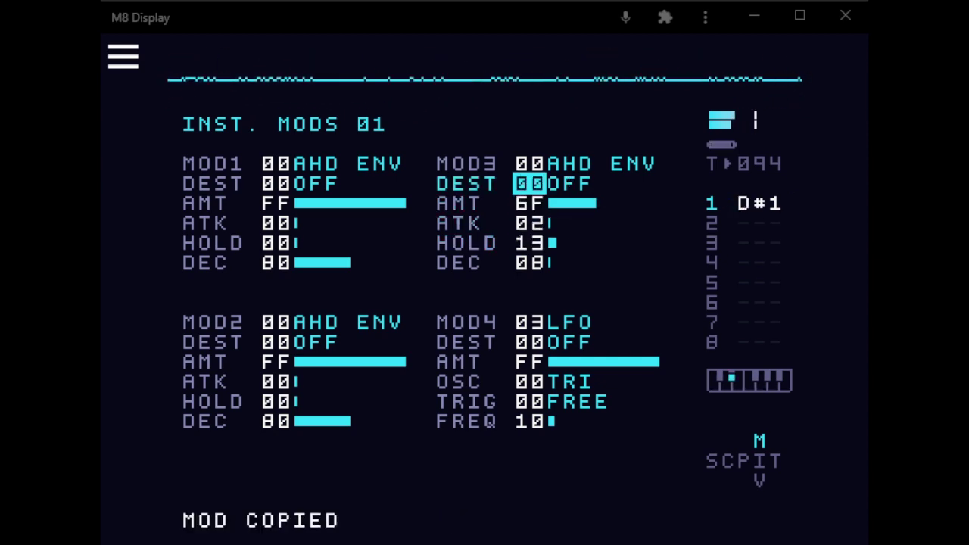
key(Up)
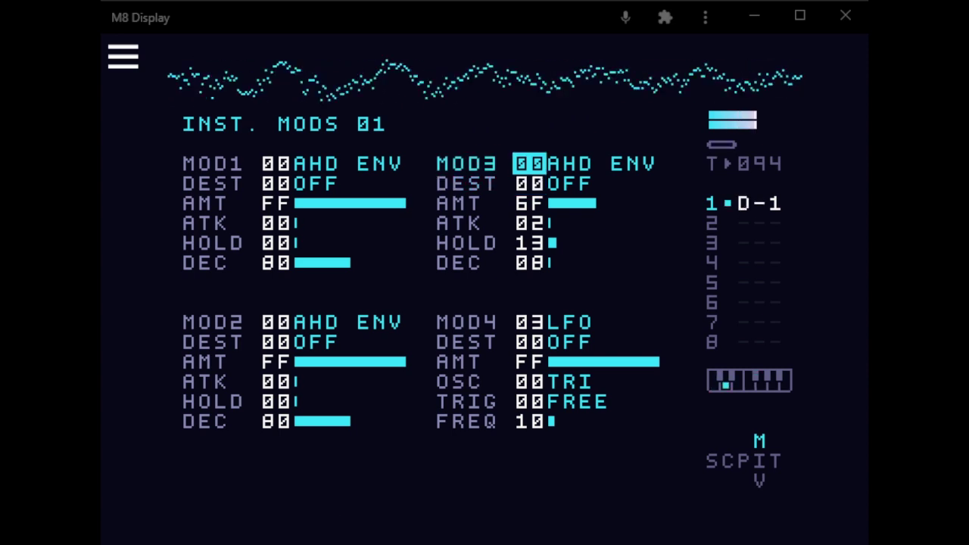
key(x+Right)
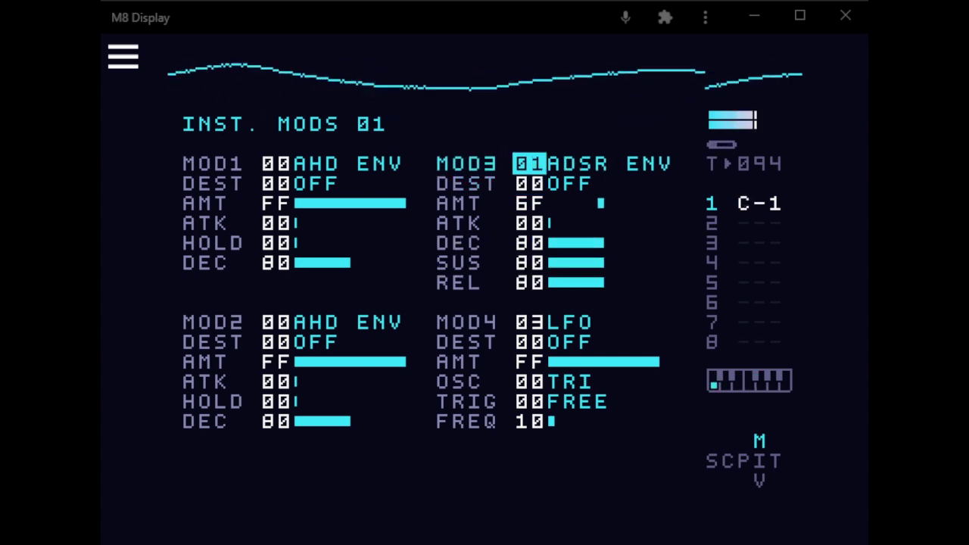
key(x+Right)
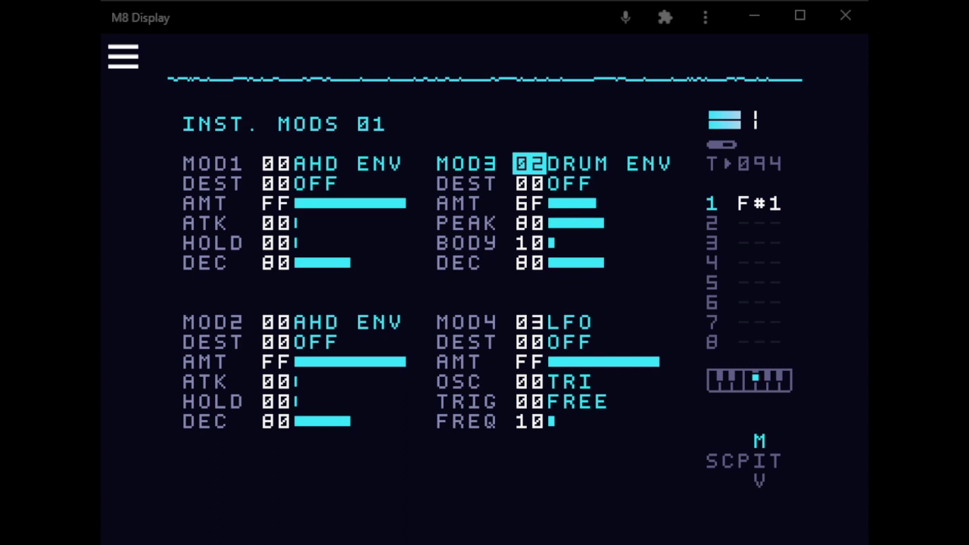
key(Down)
key(shift+z)
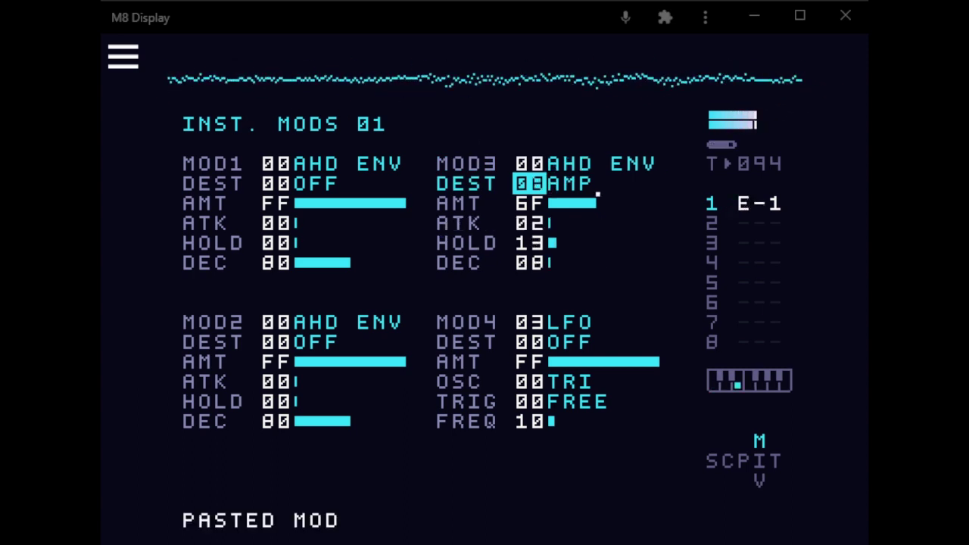
key(Up)
key(x+Right)
key(x+Right)
key(Down)
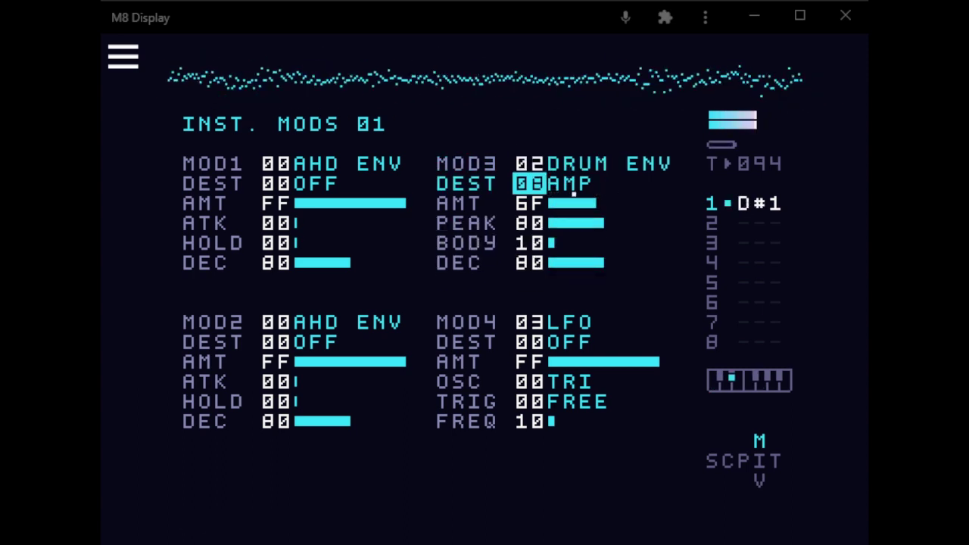
Set the MOD3 amount to 7F.
key(Down)
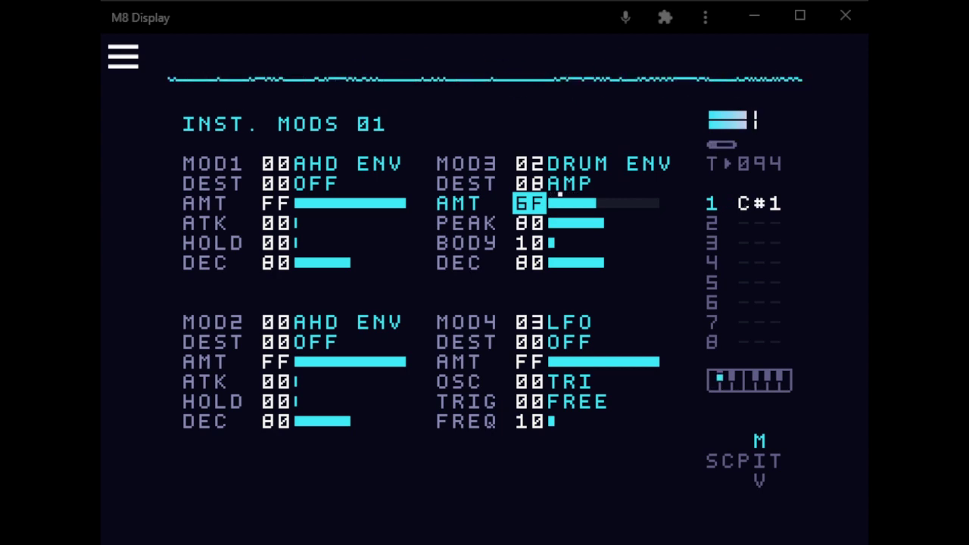
key(x+Up)
key(x+Up)
key(x+Up)
key(x+Up)
key(x+Up)
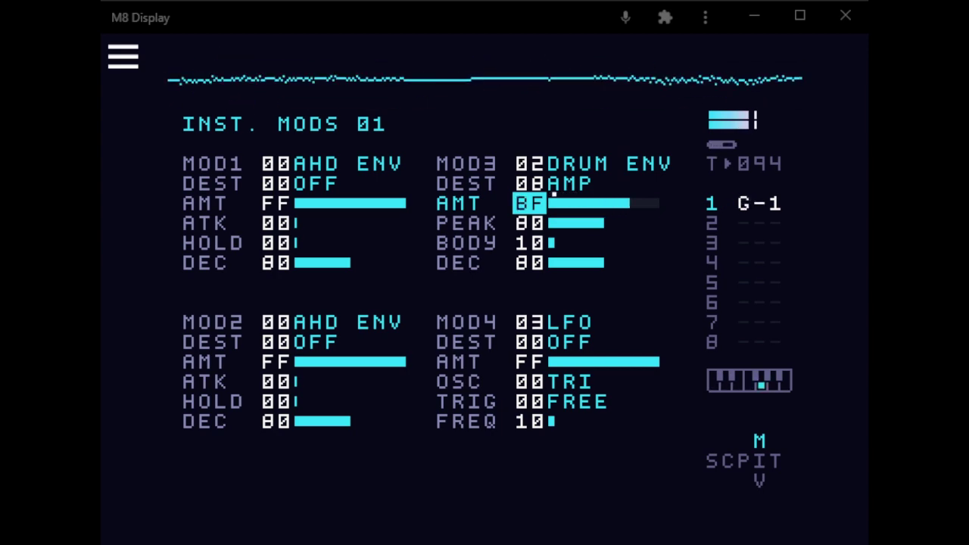
key(x+Down)
key(x+Down)
key(x+Down)
key(x+Down)
key(Down)
key(x+Down)
key(x+Down)
key(x+Down)
key(x+Down)
key(x+Down)
key(x+Down)
key(x+Down)
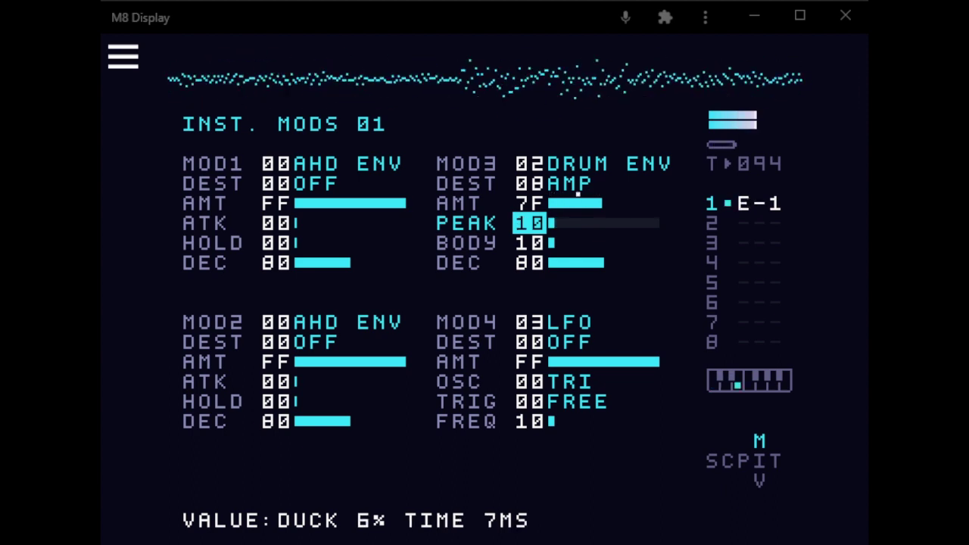
Set the drum envelope's decay to 10, body to 50 and peak to 40.
key(Down)
key(Down)
key(x+Down)
key(x+Down)
key(x+Down)
key(x+Down)
key(x+Down)
key(x+Down)
key(x+Down)
key(x+Down)
key(x+Up)
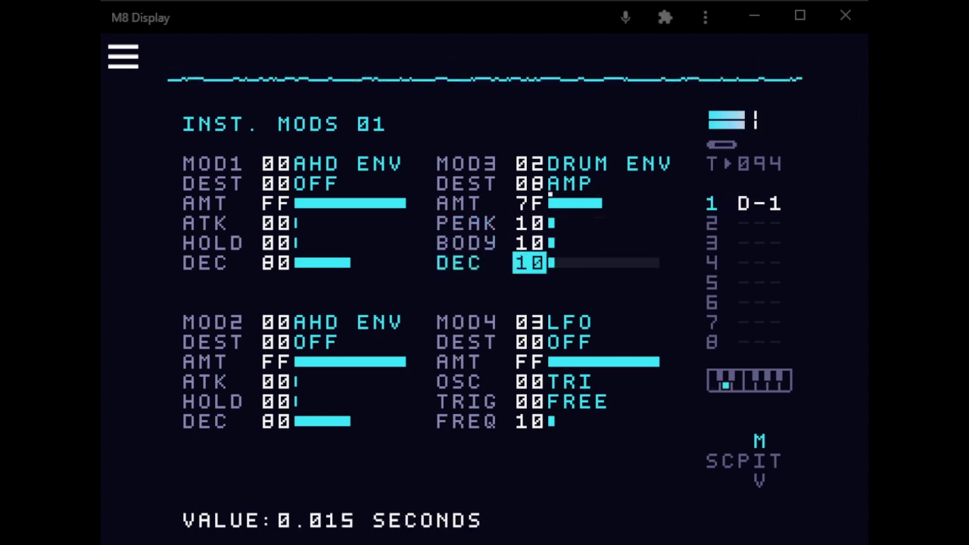
key(Up)
key(x+Up)
key(x+Up)
key(x+Up)
key(x+Up)
key(x+Up)
key(x+Up)
key(x+Up)
key(x+Up)
key(x+Up)
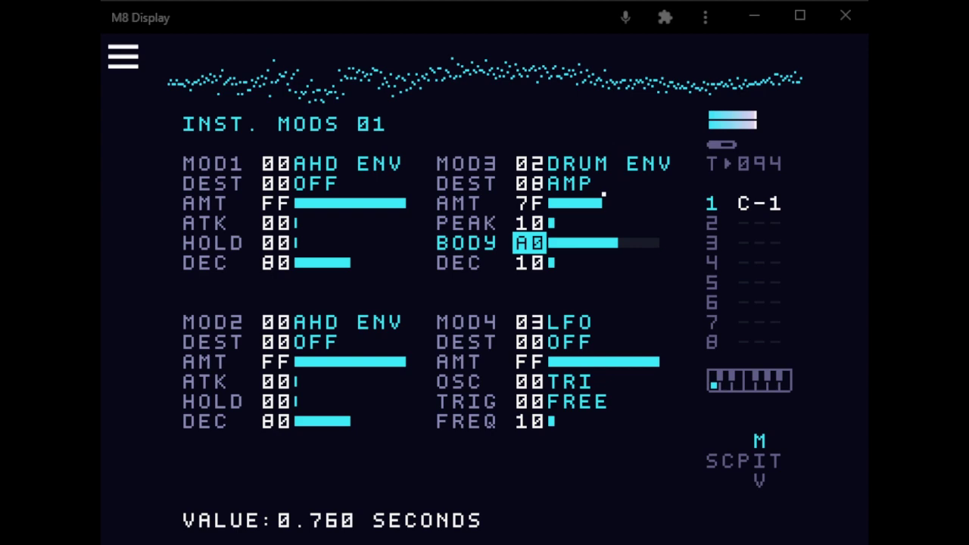
key(x+Down)
key(x+Down)
key(x+Down)
key(x+Down)
key(x+Down)
key(Up)
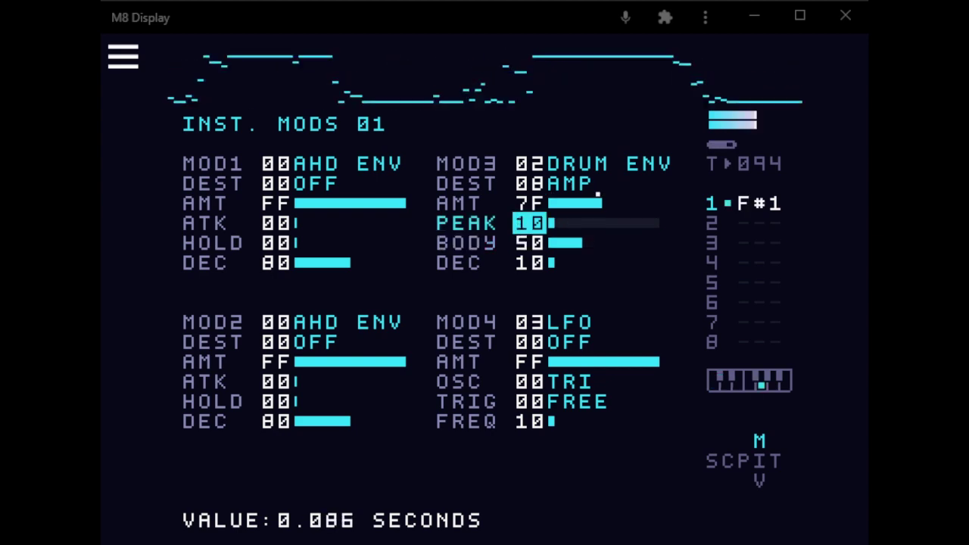
key(x+Up)
key(x+Up)
key(x+Up)
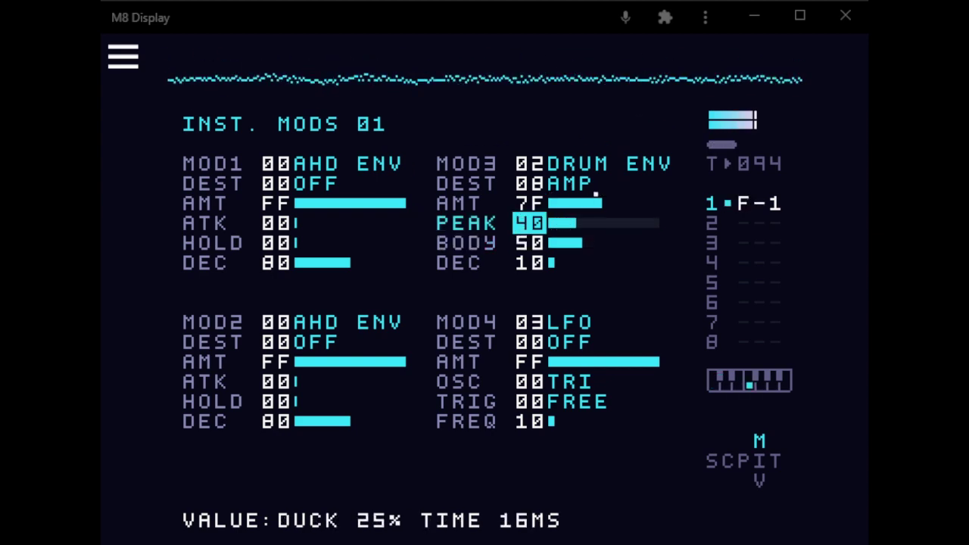
key(Up)
key(Up)
key(shift+z)
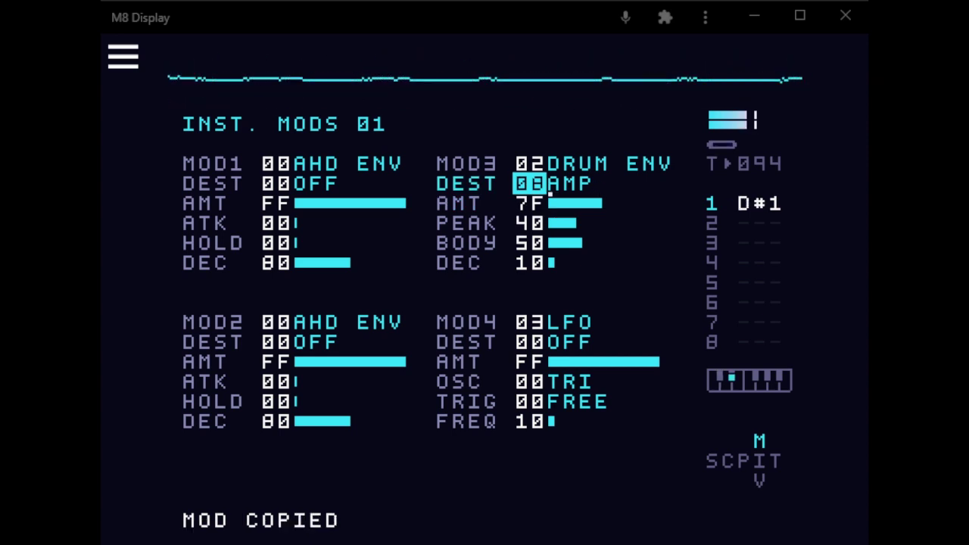
key(z+x)
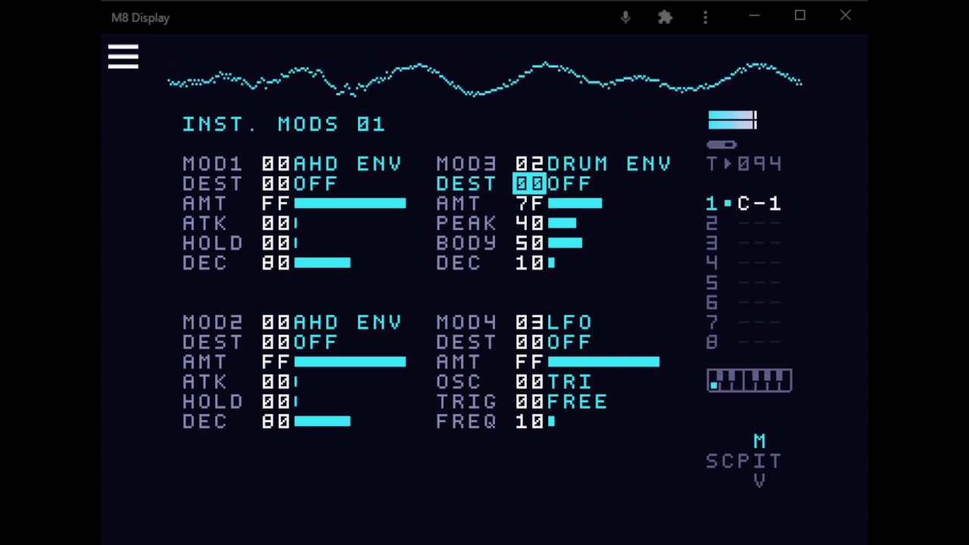
key(shift+Down)
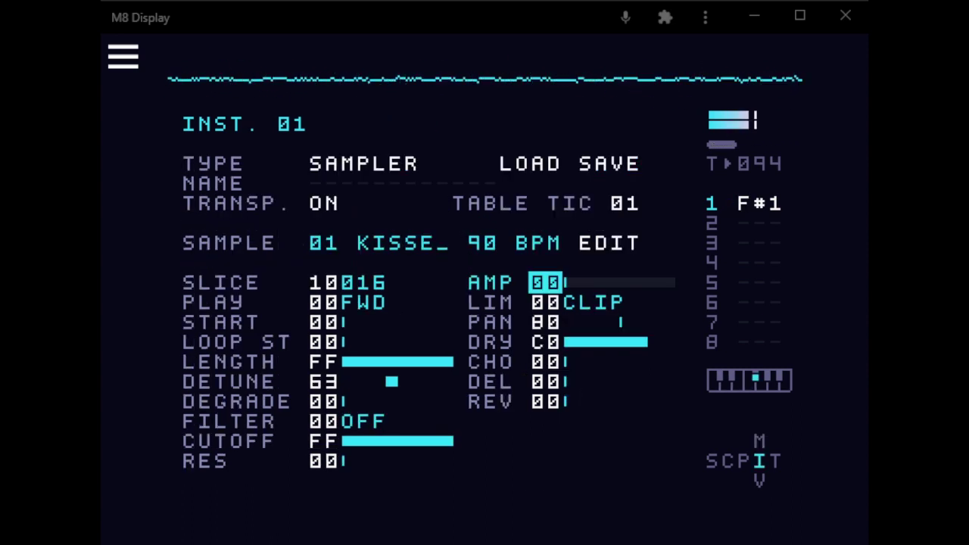
key(shift+Up)
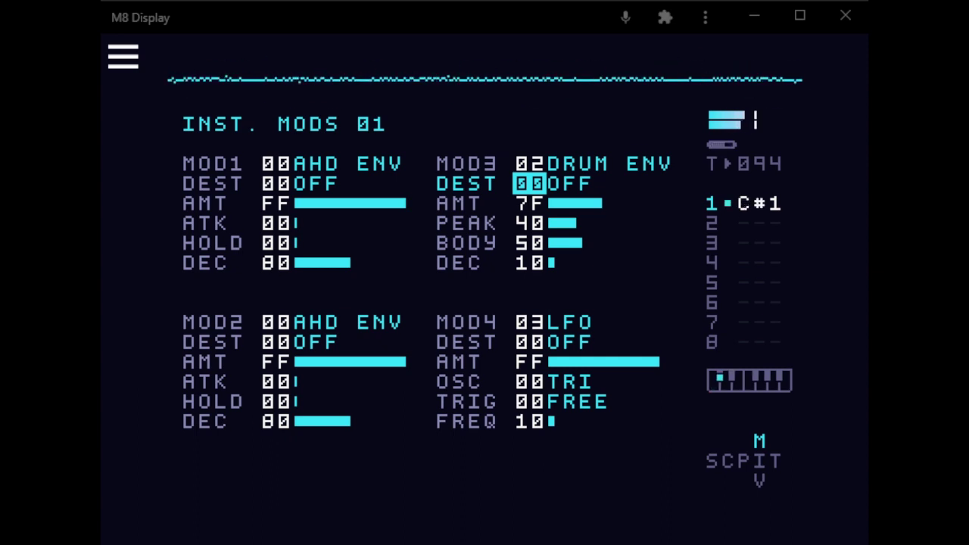
key(shift+z)
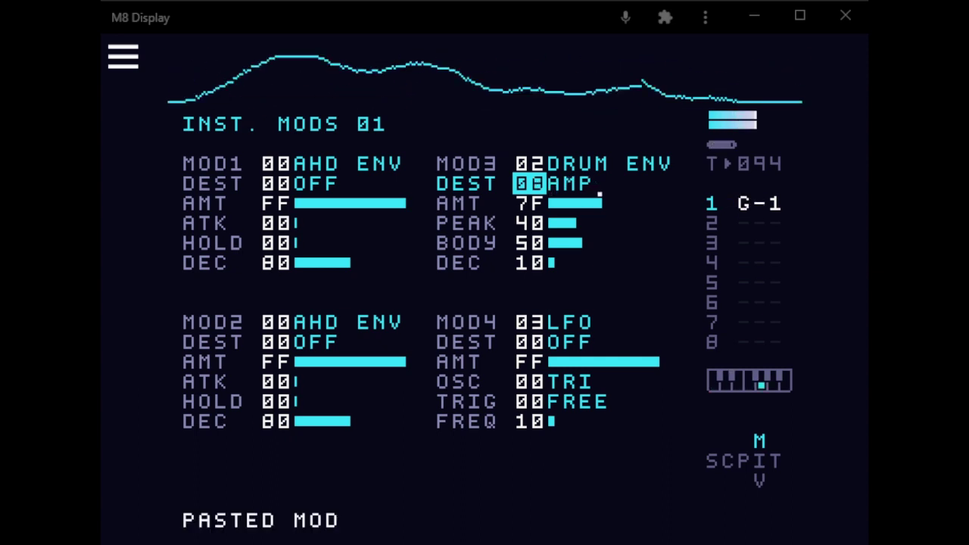
Lower MOD3's amount to 3F, lengthen the drum body to D0 and set peak to 10.
key(Down)
key(Down)
key(Up)
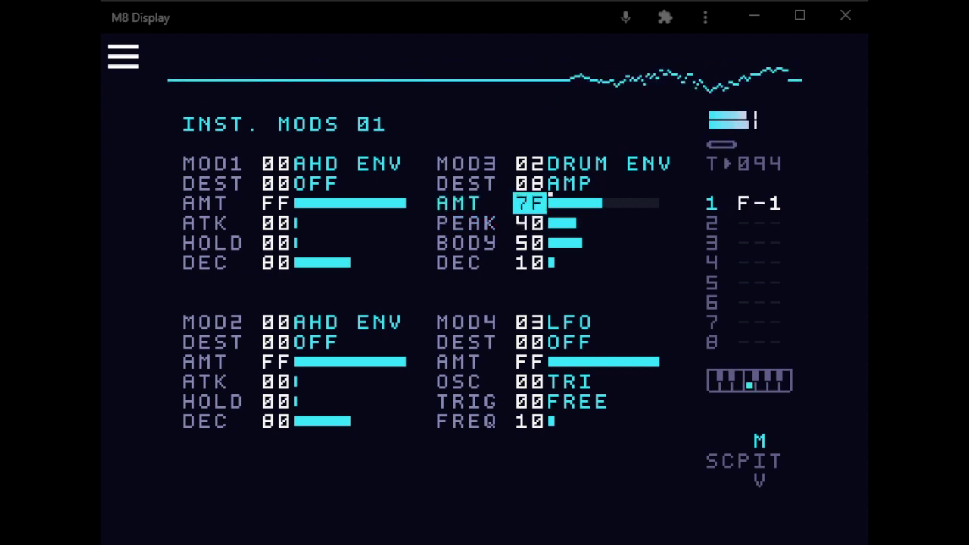
key(x+Up)
key(x+Up)
key(x+Up)
key(x+Up)
key(x+Up)
key(x+Down)
key(x+Down)
key(x+Down)
key(x+Down)
key(x+Down)
key(x+Down)
key(x+Down)
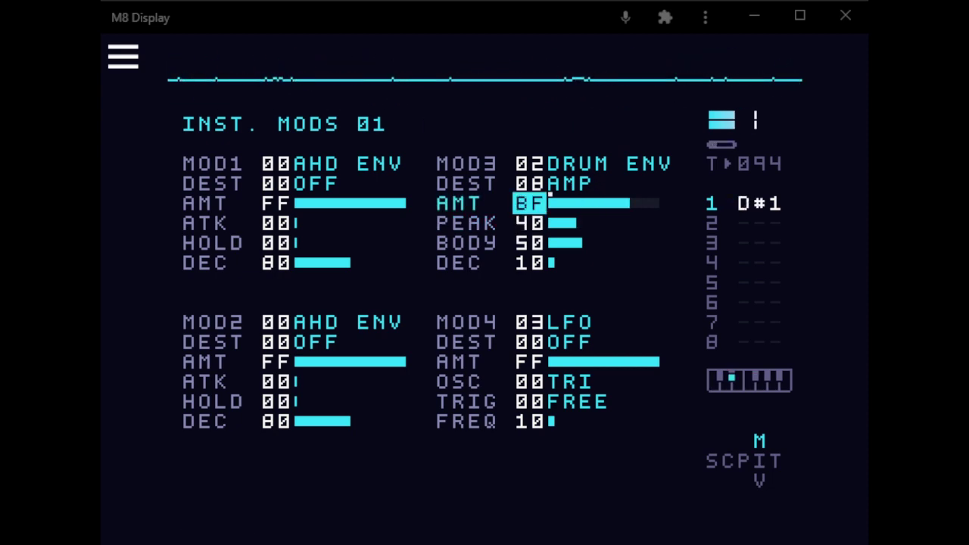
key(x+Down)
key(x+Down)
key(Down)
key(x+Down)
key(x+Down)
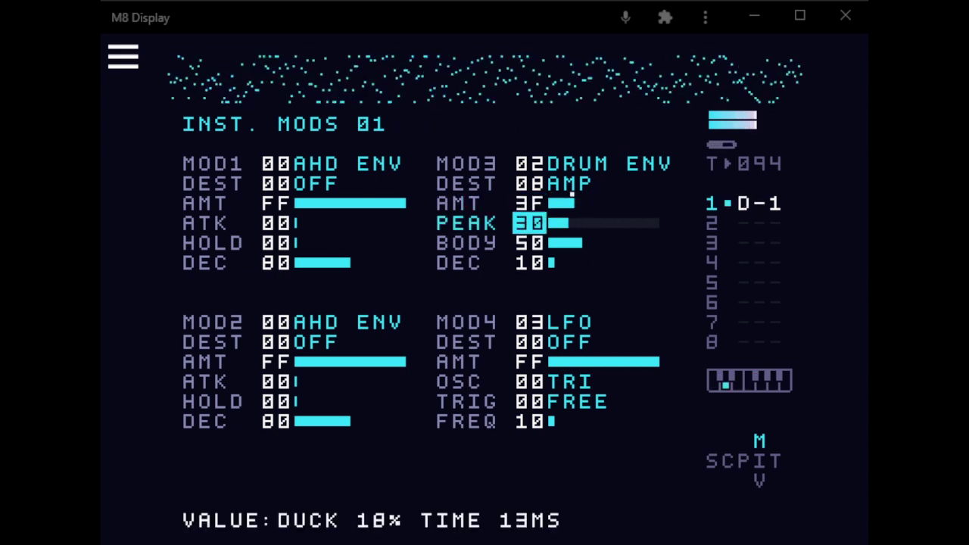
key(Down)
key(x+Up)
key(x+Up)
key(x+Up)
key(x+Up)
key(x+Up)
key(x+Up)
key(x+Up)
key(x+Up)
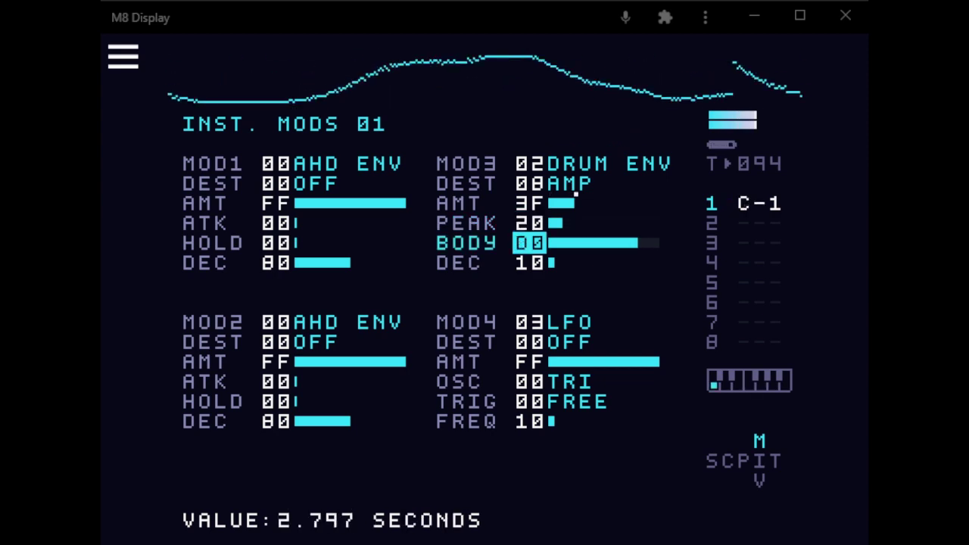
key(Up)
key(x+Down)
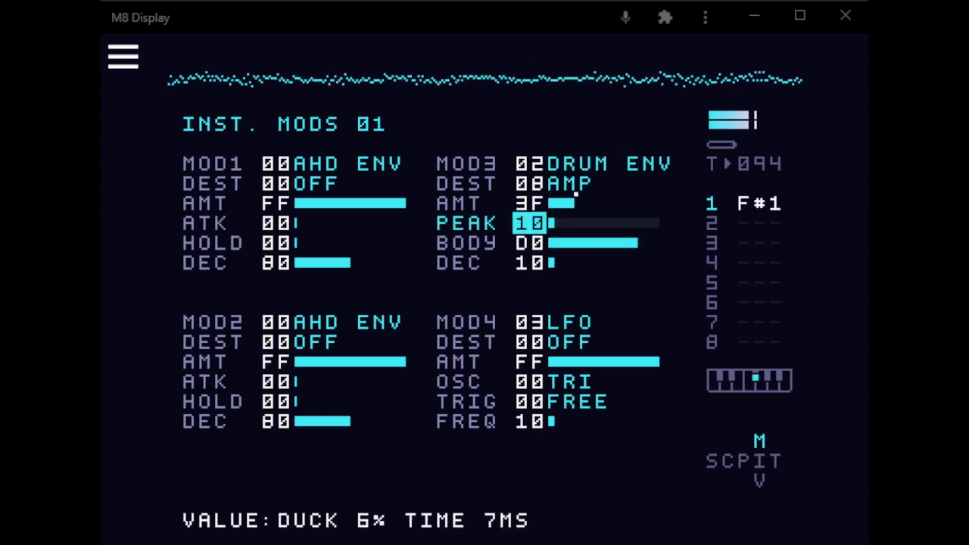
Drop MOD3's amount to 1F, trim decay and body, and change MOD3 to AHD ENV.
key(Up)
key(x+Down)
key(x+Down)
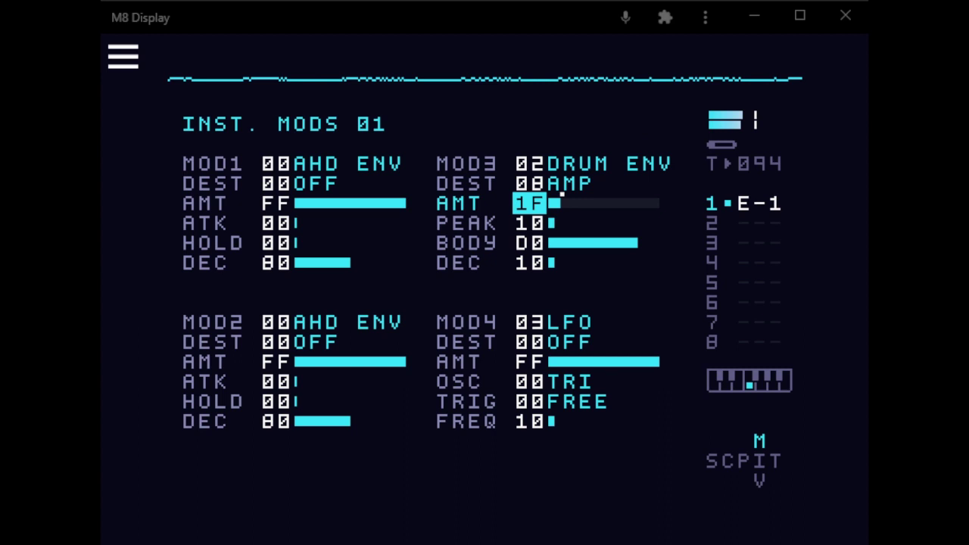
key(Down)
key(Down)
key(Down)
key(x+Down)
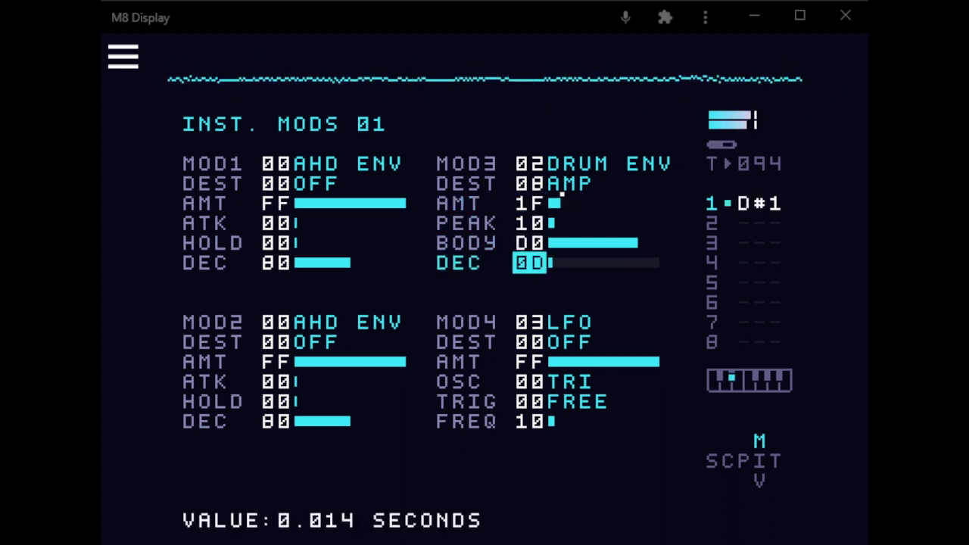
key(x+Right)
key(x+Right)
key(x+Left)
key(Up)
key(x+Down)
key(x+Down)
key(x+Down)
key(x+Down)
key(x+Down)
key(x+Down)
key(x+Down)
key(x+Down)
key(x+Down)
key(x+Down)
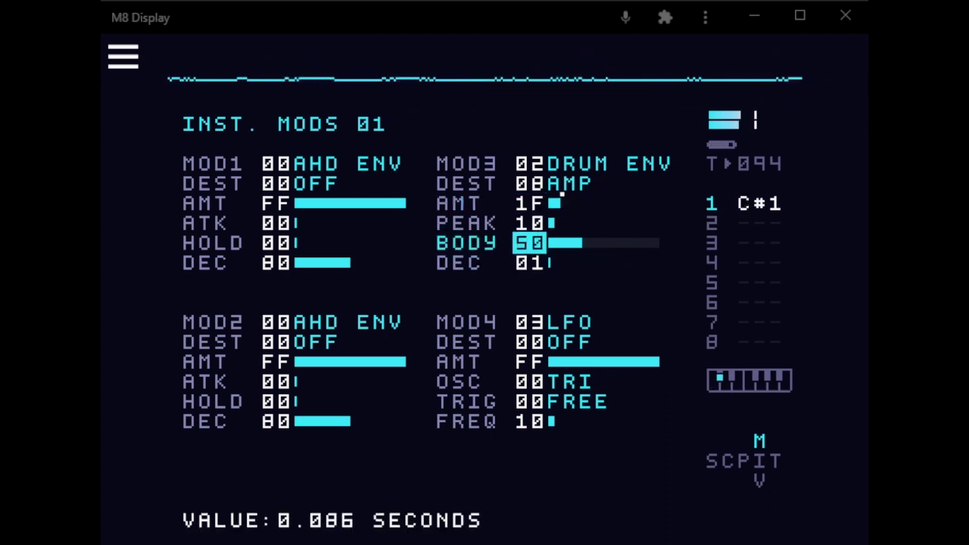
key(Up)
key(Up)
key(Up)
key(Up)
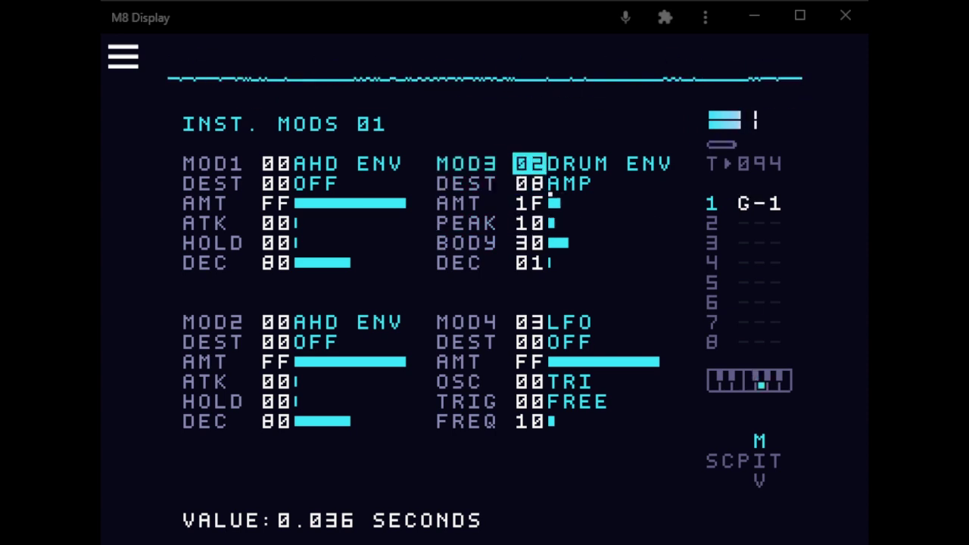
key(x+Left)
key(x+Left)
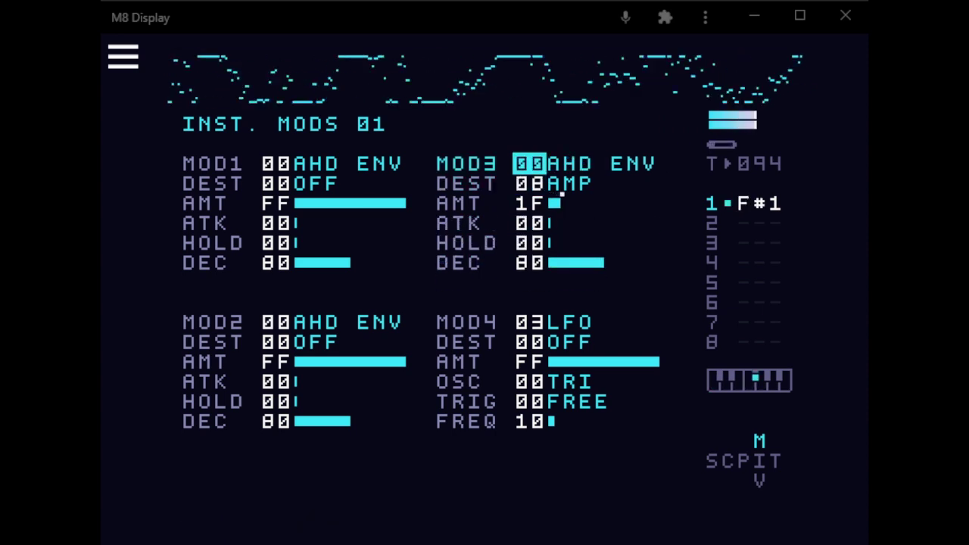
Shorten the AHD decay to 74 and raise MOD3's amount.
key(Down)
key(Down)
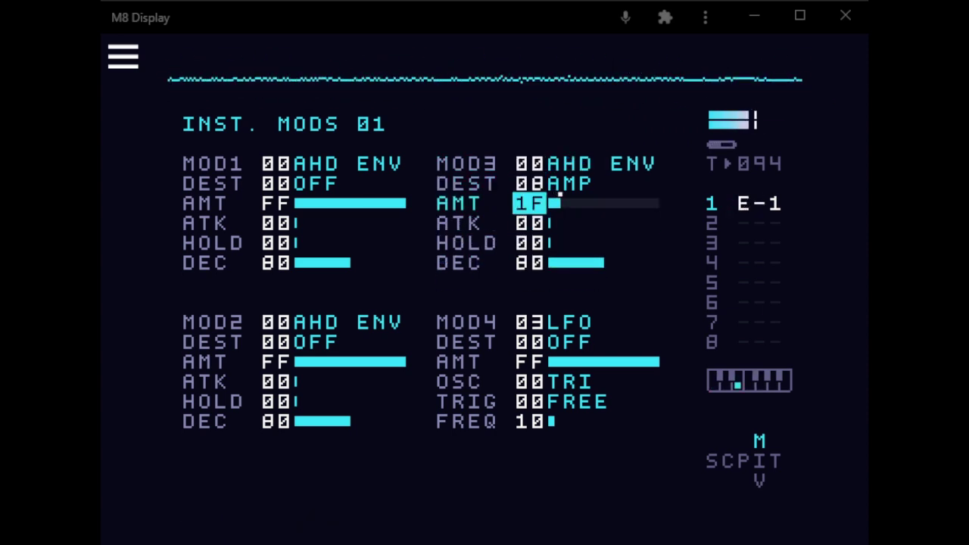
key(Down)
key(x)
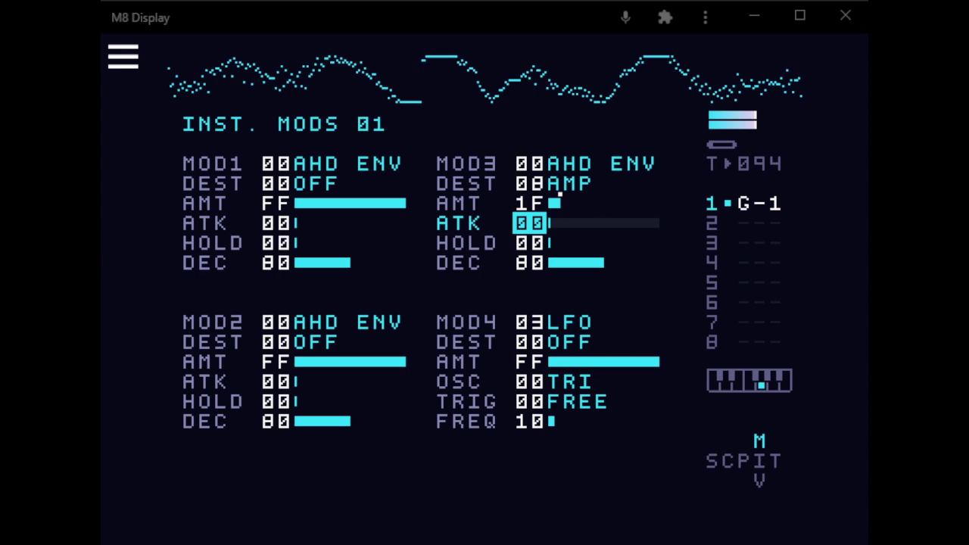
key(Down)
key(Down)
key(x+Left)
key(x+Left)
key(x+Left)
key(x+Left)
key(x+Left)
key(x+Left)
key(x+Left)
key(x+Left)
key(x+Left)
key(x+Left)
key(x+Left)
key(x+Left)
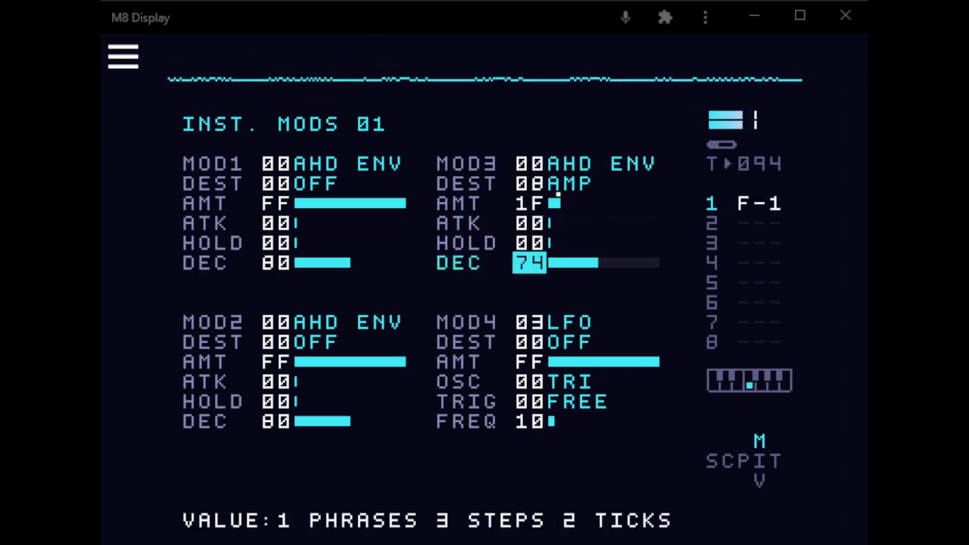
key(Up)
key(Up)
key(Up)
key(Up)
key(Down)
key(x+Right)
key(x+Right)
key(x+Right)
key(x+Right)
key(x+Right)
key(x+Right)
key(x+Right)
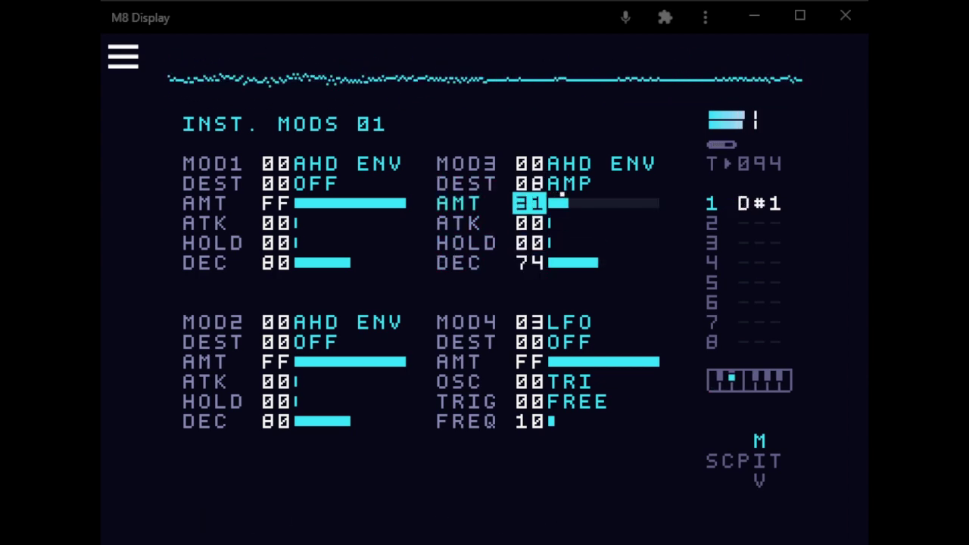
key(x+Right)
key(x+Right)
key(x+Right)
key(x+Right)
key(x+Right)
key(x+Right)
key(x+Right)
key(x+Right)
key(x+Right)
key(x+Right)
key(x+Right)
key(x+Right)
key(x+Right)
key(x+Right)
key(x+Right)
key(x+Right)
key(x+Right)
key(x+Right)
key(x+Right)
key(x+Right)
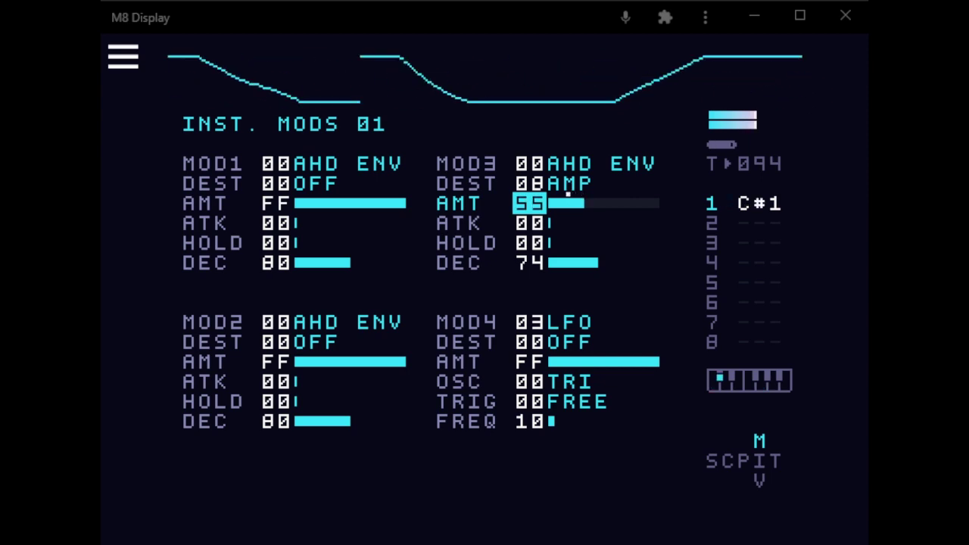
Set the envelope attack to 0B and hold to 40.
key(Down)
key(Down)
key(Up)
key(x+Right)
key(x+Right)
key(x+Right)
key(x+Right)
key(x+Right)
key(x+Right)
key(x+Right)
key(x+Right)
key(x+Right)
key(x+Right)
key(x+Right)
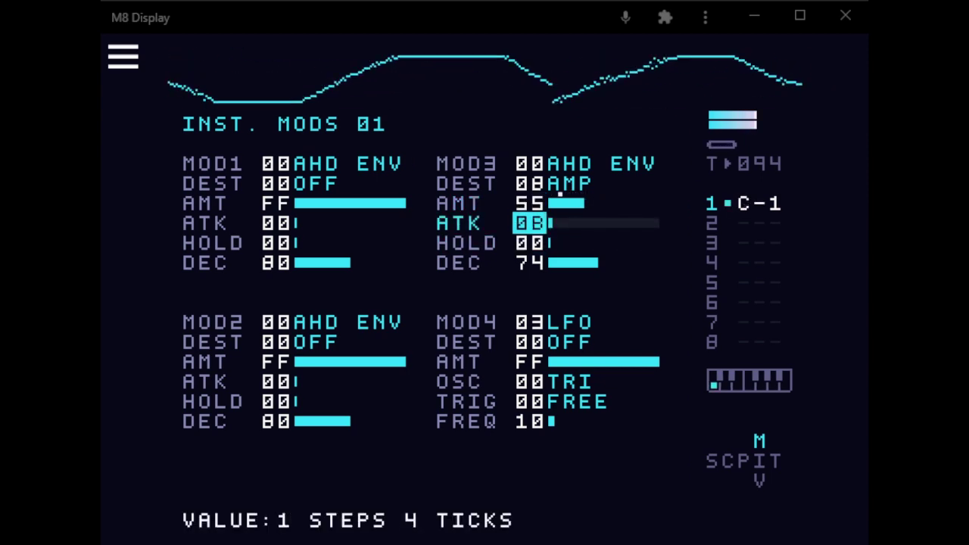
key(x+Right)
key(x+Right)
key(x+Right)
key(x+Right)
key(x+Right)
key(x+Right)
key(x+Left)
key(x+Left)
key(x+Left)
key(x+Left)
key(x+Left)
key(x+Left)
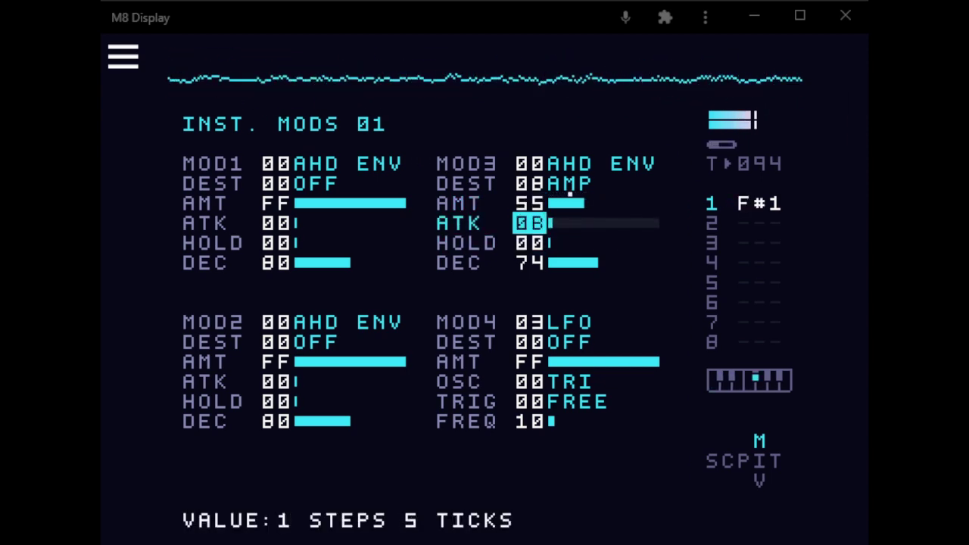
key(Down)
key(x+Up)
key(x+Up)
key(x+Up)
key(x+Up)
key(x+Up)
key(x+Down)
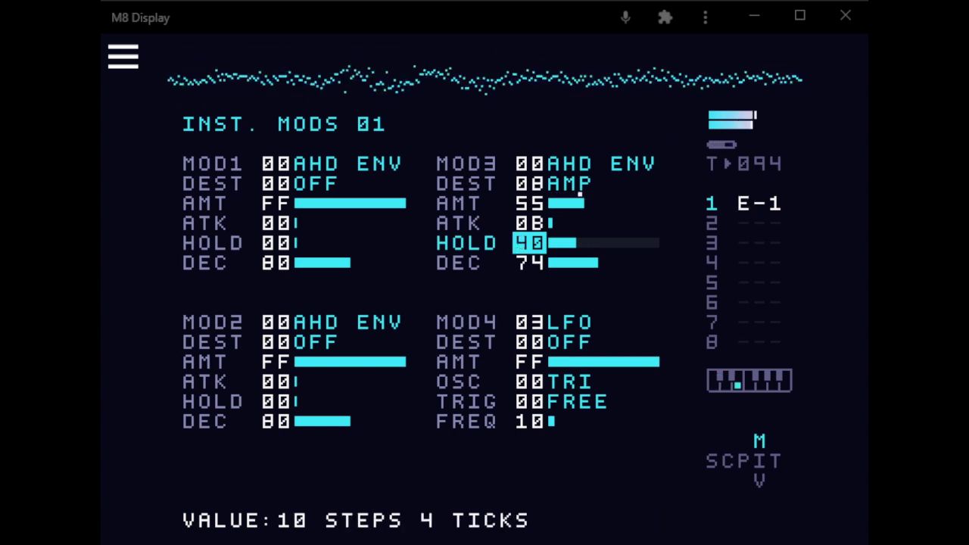
key(Down)
key(x+Up)
key(x+Up)
key(x+Up)
key(x+Up)
key(x+Up)
key(x+Up)
key(x+Up)
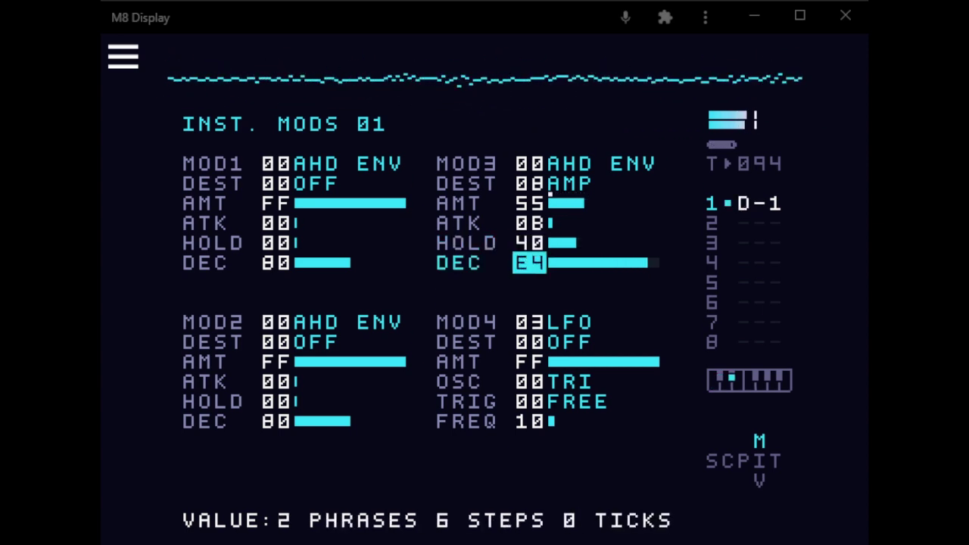
Raise MOD3's amount to F5 and settle the decay at 76.
key(Up)
key(Up)
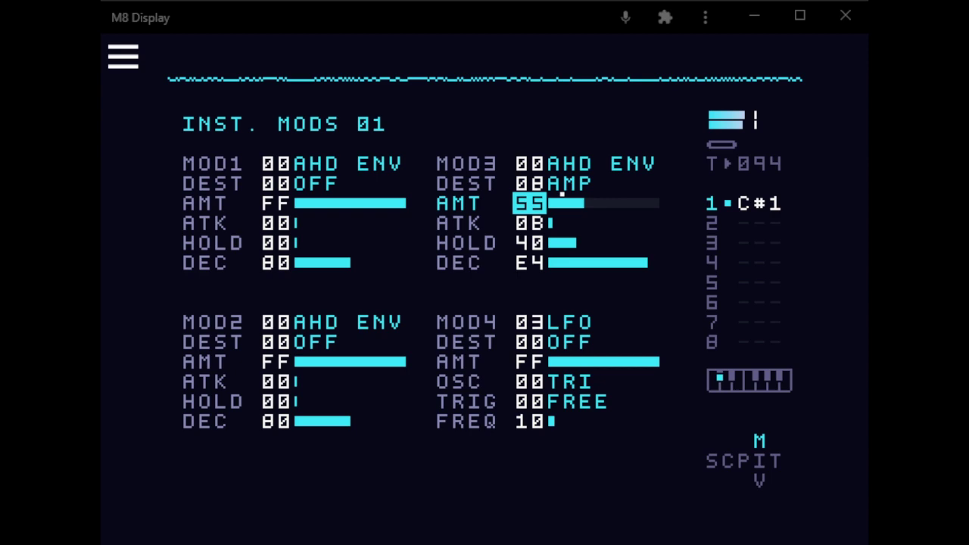
key(x+Up)
key(x+Up)
key(x+Up)
key(x+Up)
key(x+Up)
key(x+Up)
key(x+Up)
key(x+Up)
key(x+Up)
key(x+Up)
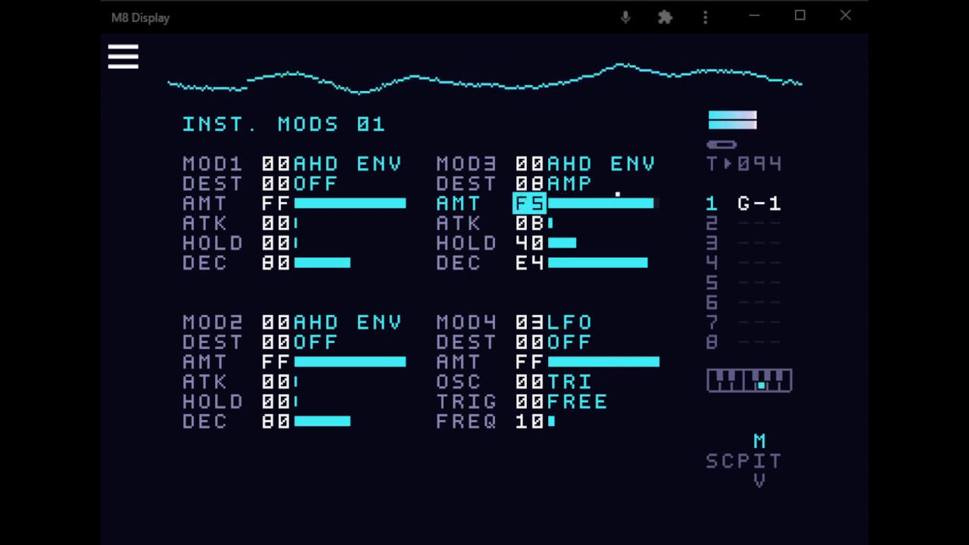
key(Down)
key(Down)
key(Down)
key(x+Left)
key(x+Left)
key(x+Left)
key(x+Left)
key(x+Left)
key(x+Left)
key(x+Left)
key(x+Left)
key(x+Left)
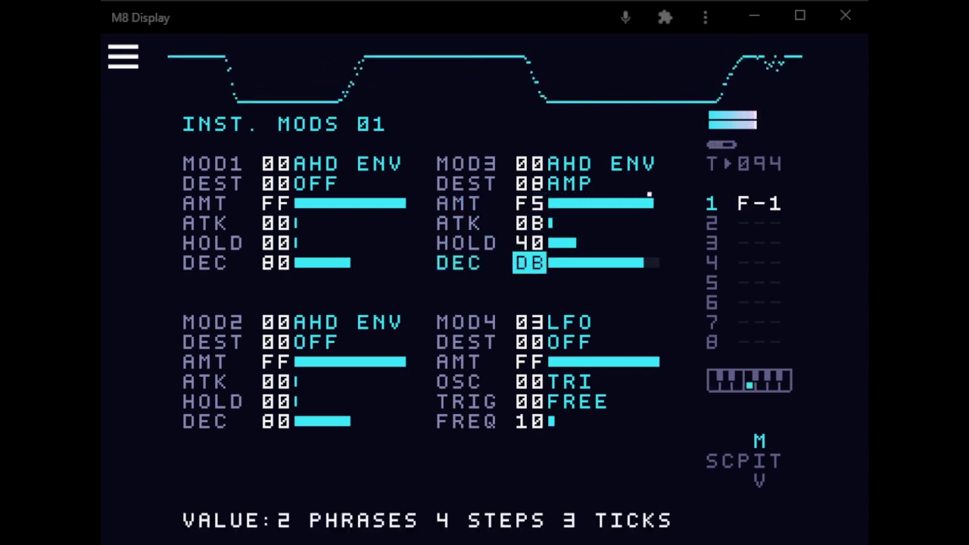
key(x+Left)
key(x+Left)
key(x+Left)
key(x+Left)
key(x+Left)
key(x+Down)
key(x+Down)
key(x+Down)
key(x+Down)
key(x+Down)
key(x+Down)
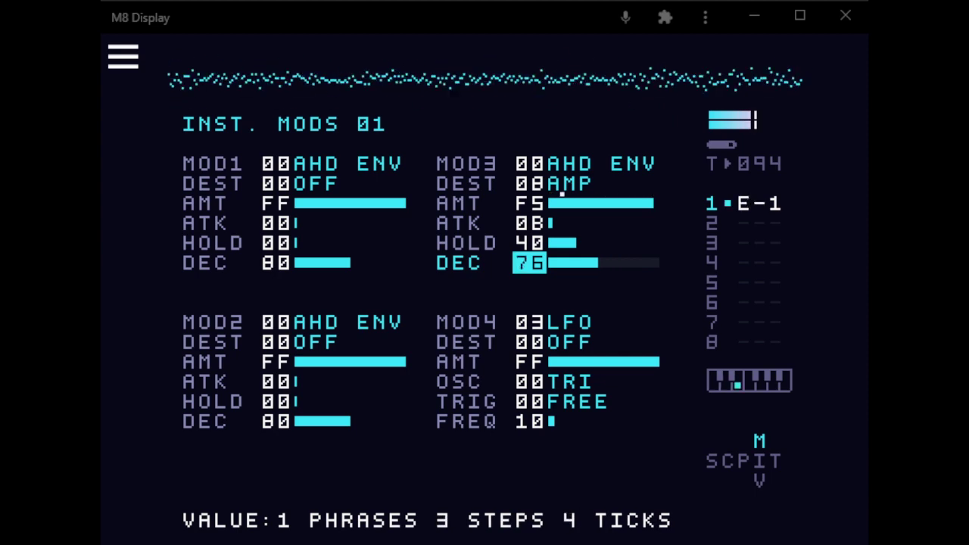
Copy the MOD3 envelope and set its destination to 00 OFF.
key(Up)
key(Up)
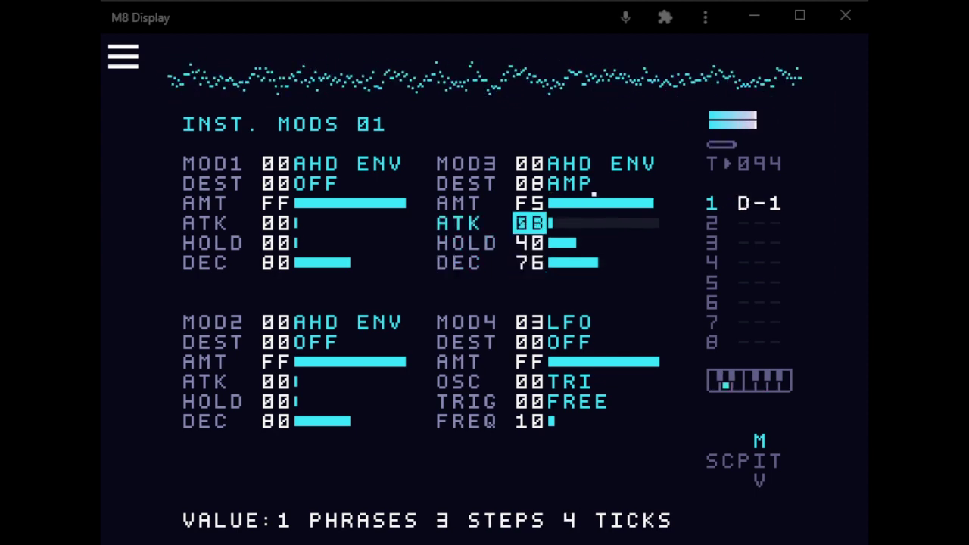
key(Up)
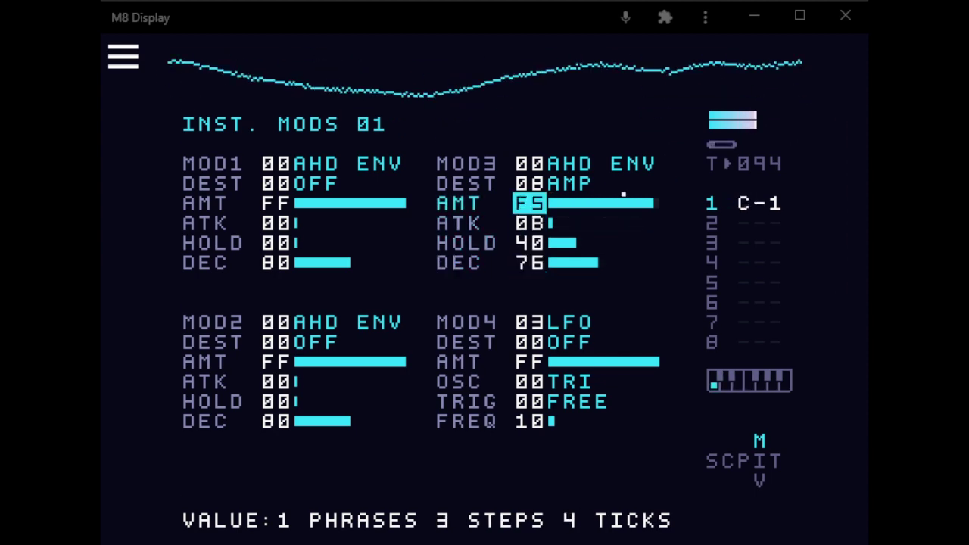
key(Up)
key(shift+z)
key(z+x)
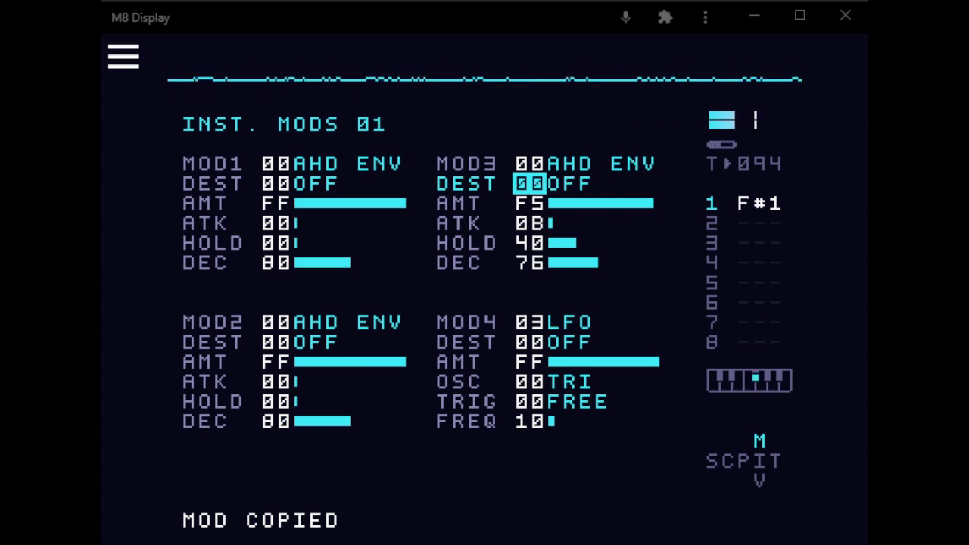
Set the limiter to 05 POST:AD and paste the copied envelope onto MOD3's AMP destination.
key(shift+Up)
key(Down)
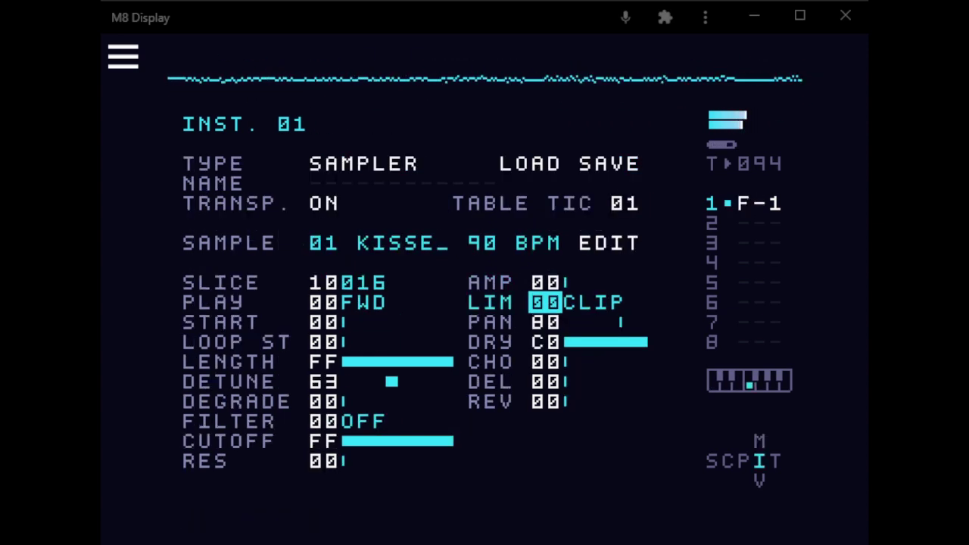
key(x+Right)
key(x+Right)
key(x+Right)
key(x+Right)
key(x+Right)
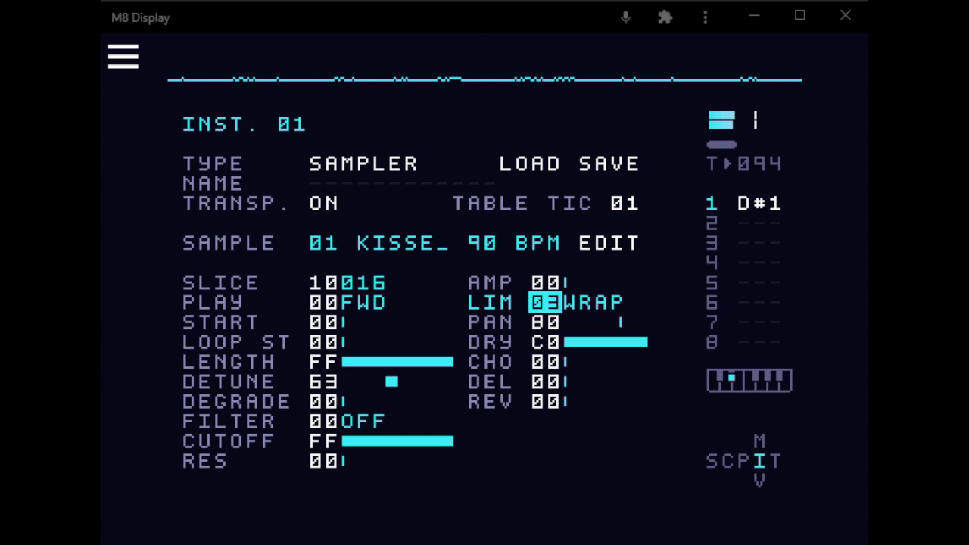
key(shift+Down)
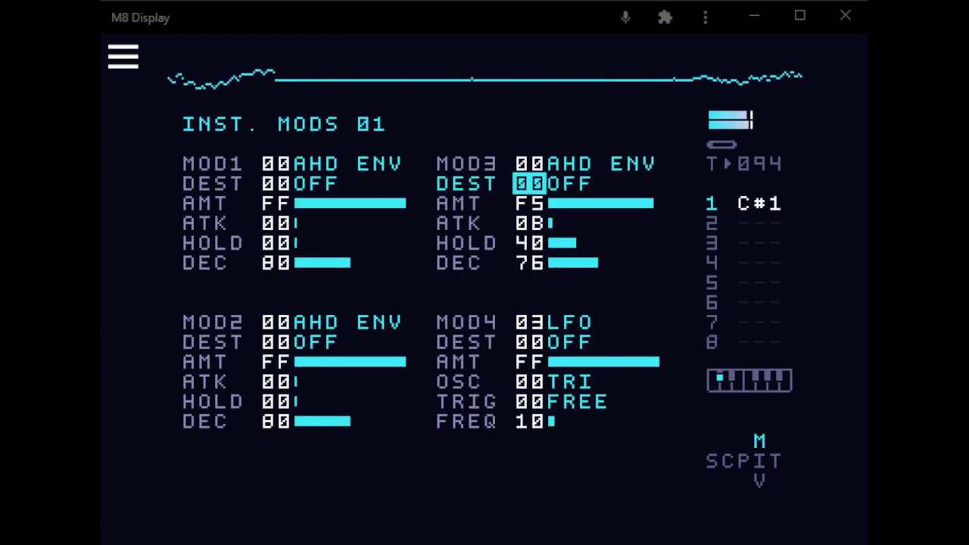
key(shift+x)
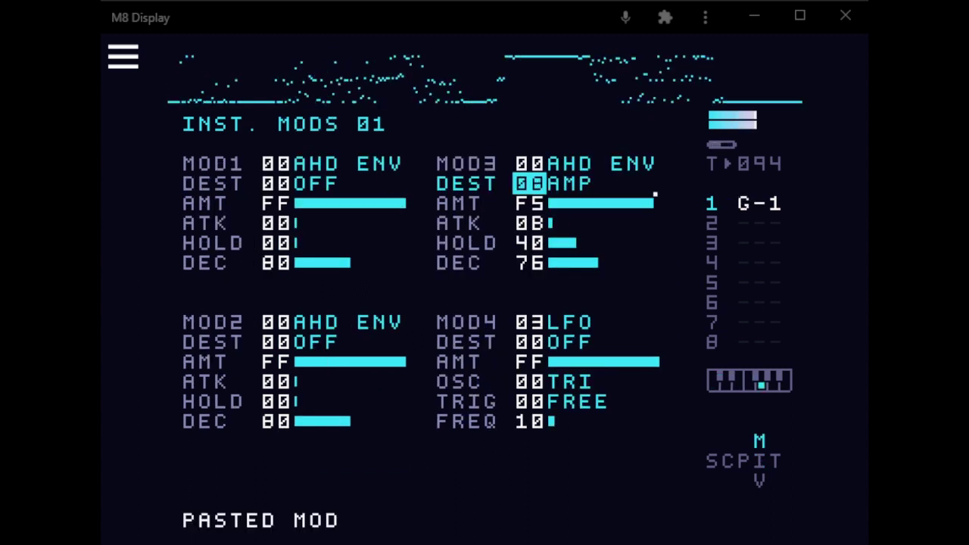
key(Down)
Lower MOD3's amount to 5C and copy the mod.
key(x+Left)
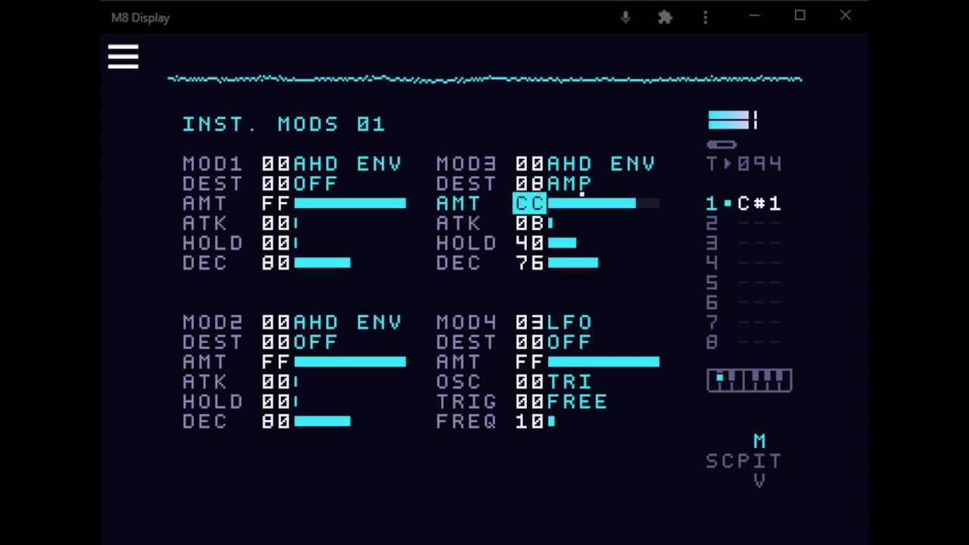
key(x+Left)
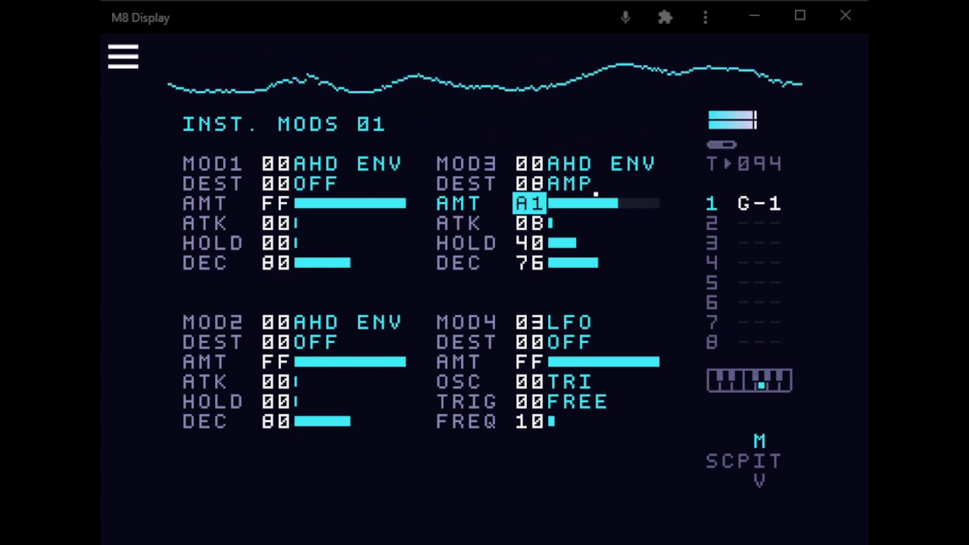
key(x+Left)
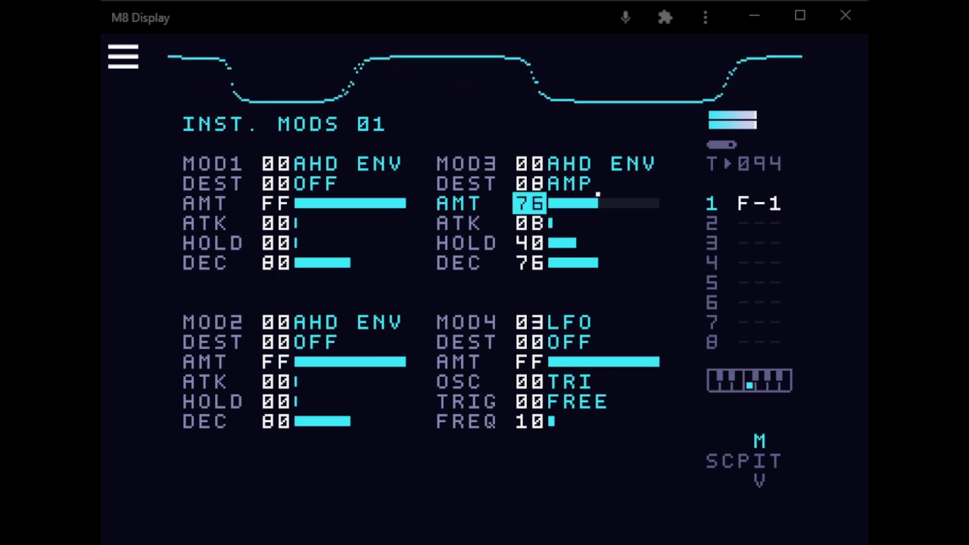
key(x+Left)
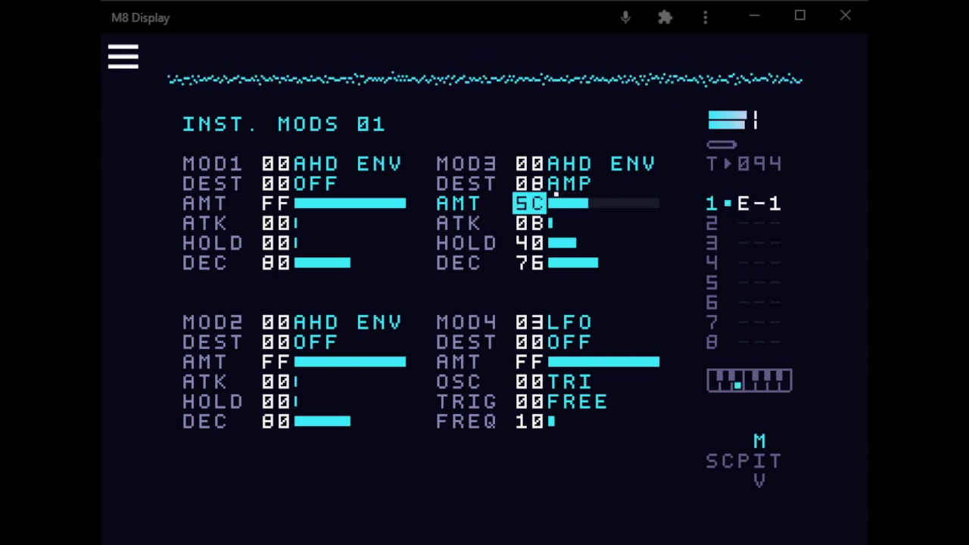
key(Up)
key(shift+z)
Trim MOD3's hold to 33 and shorten its decay to 2B.
key(Down)
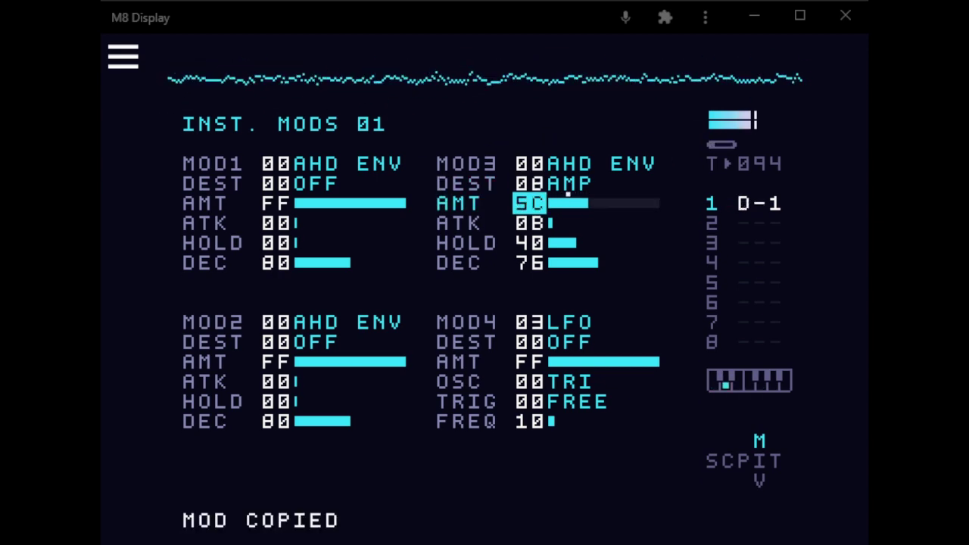
key(Down)
key(Down)
key(x+Left)
key(Down)
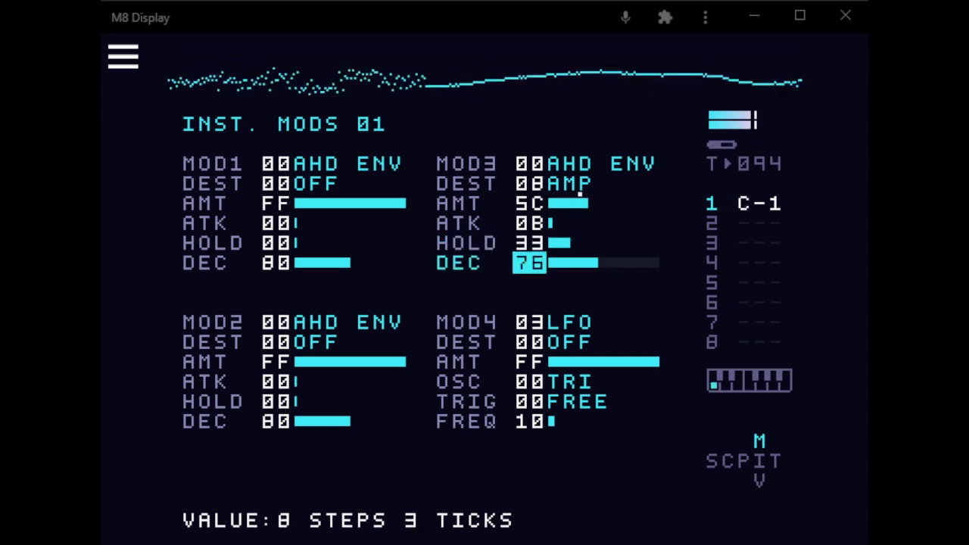
key(x+Left)
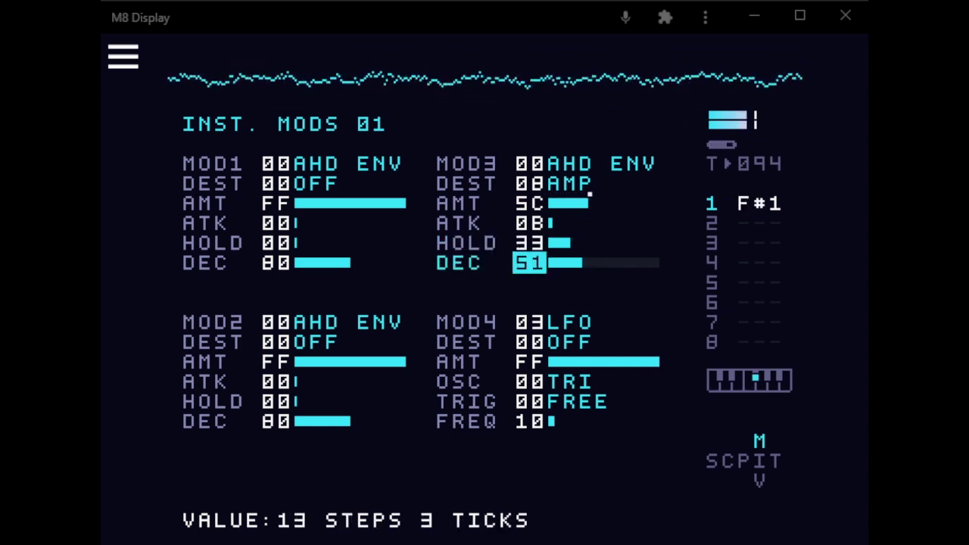
key(x+Left)
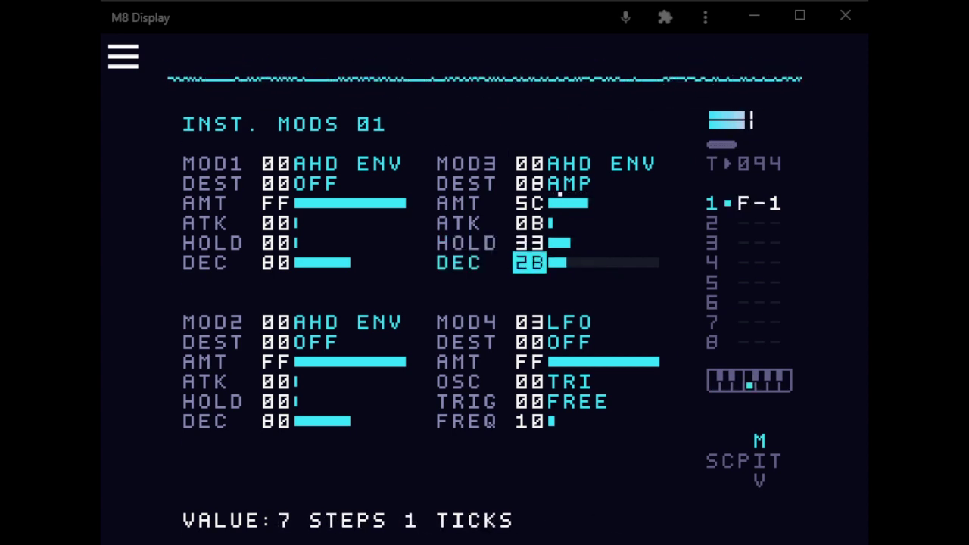
key(Up)
key(Up)
key(Up)
key(Up)
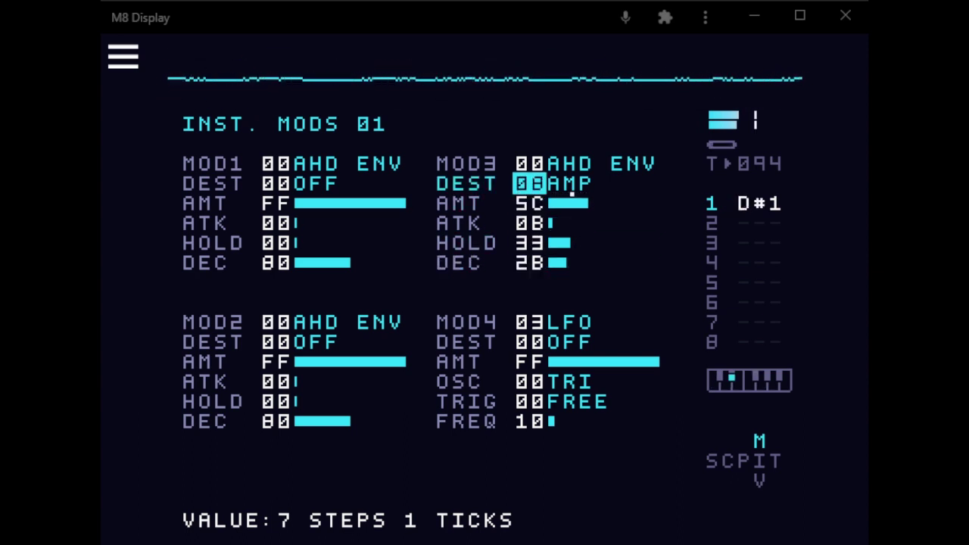
Copy MOD3's envelope and paste it back so it drives AMP again.
key(shift+z)
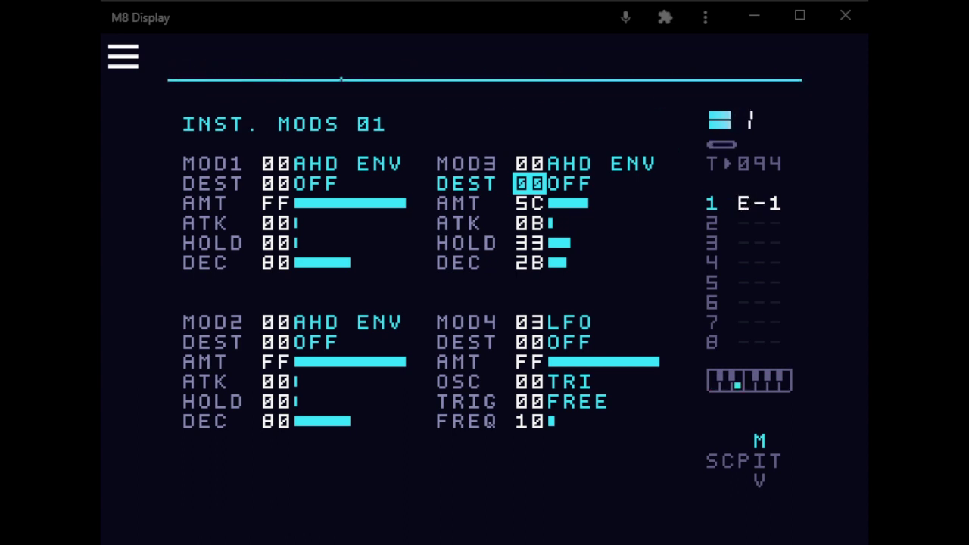
key(shift+x)
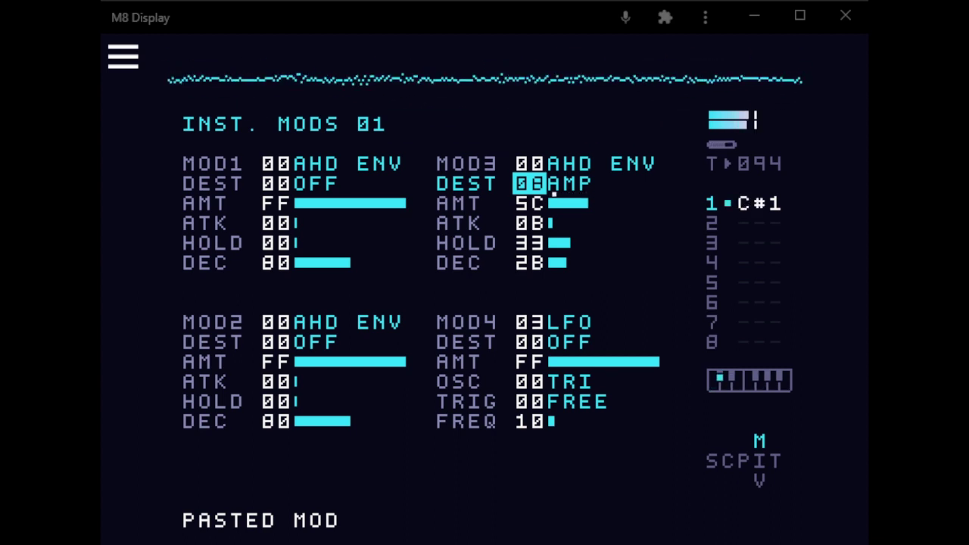
Switch MOD3's destination off, try a higher instrument AMP, then reset AMP to 00.
key(z+x)
key(shift+Left)
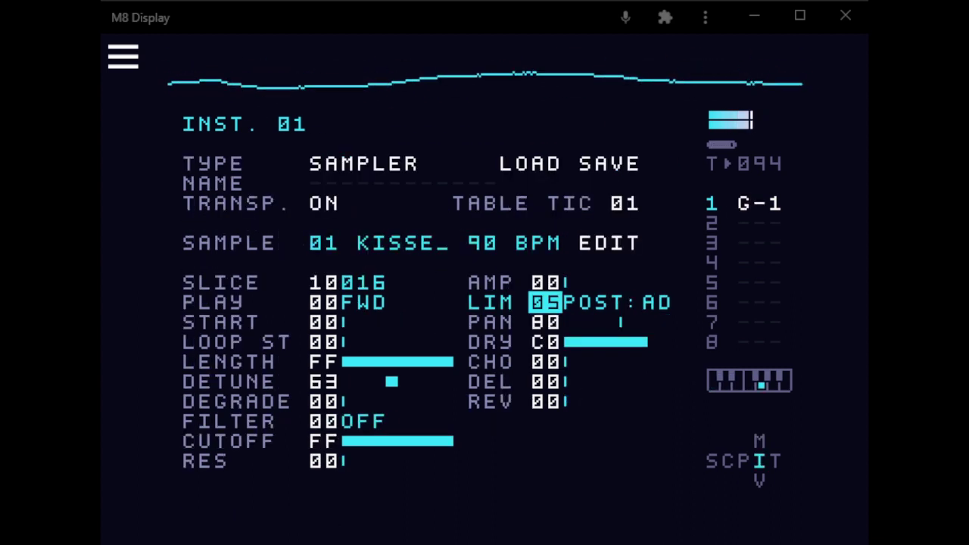
key(Up)
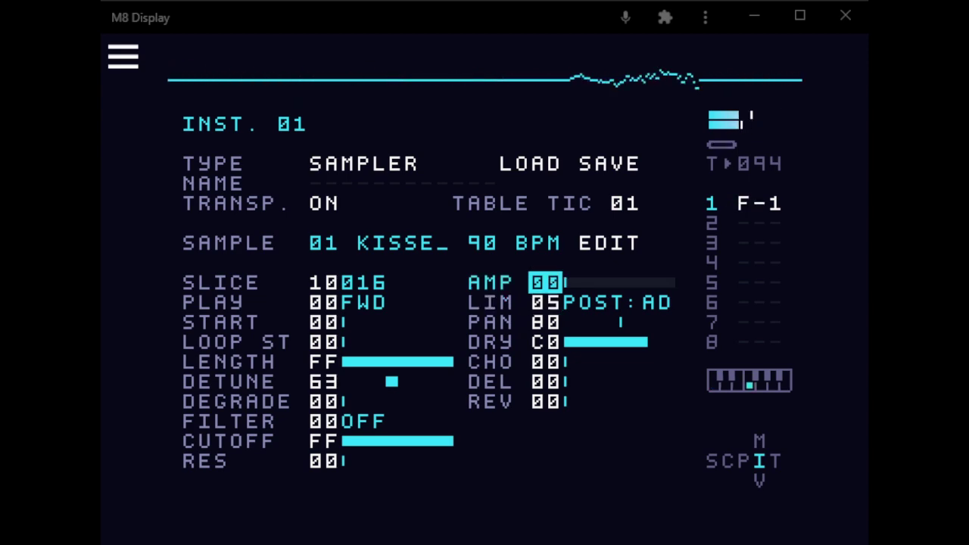
key(x+Up)
key(x+Up)
key(x+Up)
key(x+Up)
key(x+Up)
key(x+Up)
key(x+Up)
key(x+Up)
key(x+Up)
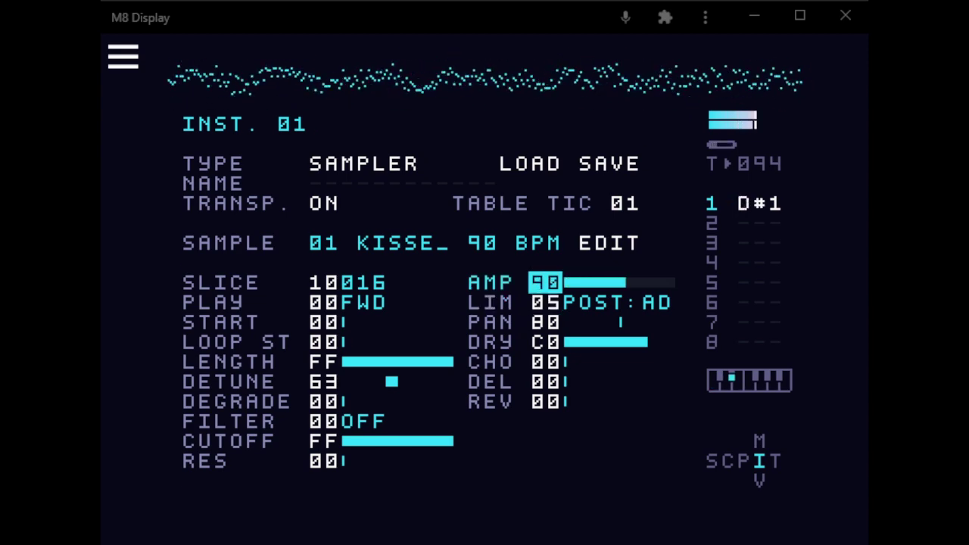
key(x+Down)
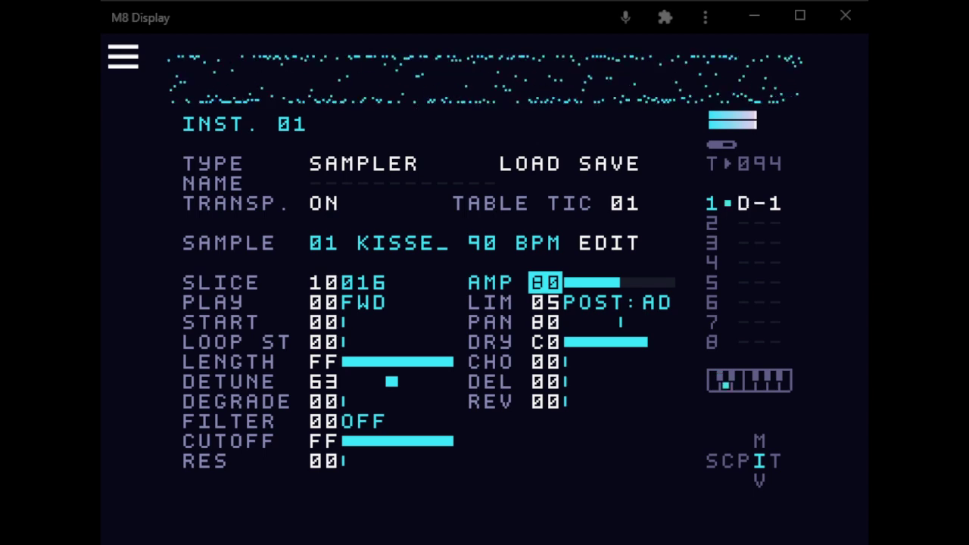
key(z+x)
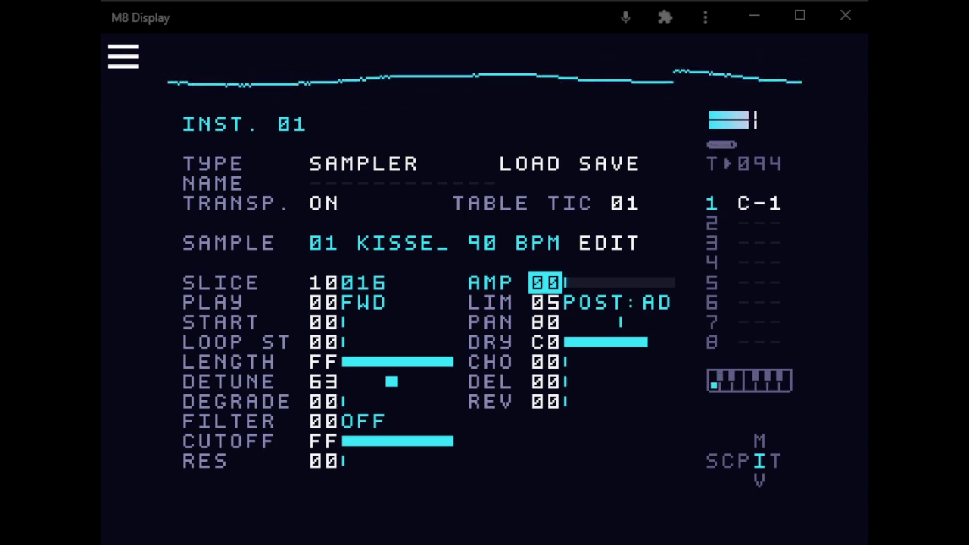
key(shift+Up)
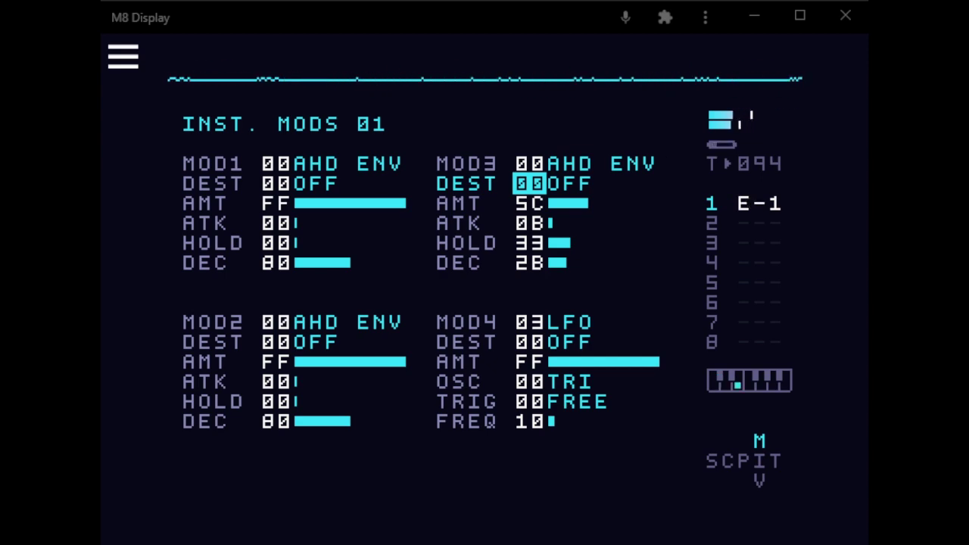
Paste the envelope back onto MOD3, raise the amount to CC and keep attack at 0B.
key(shift+z)
key(Down)
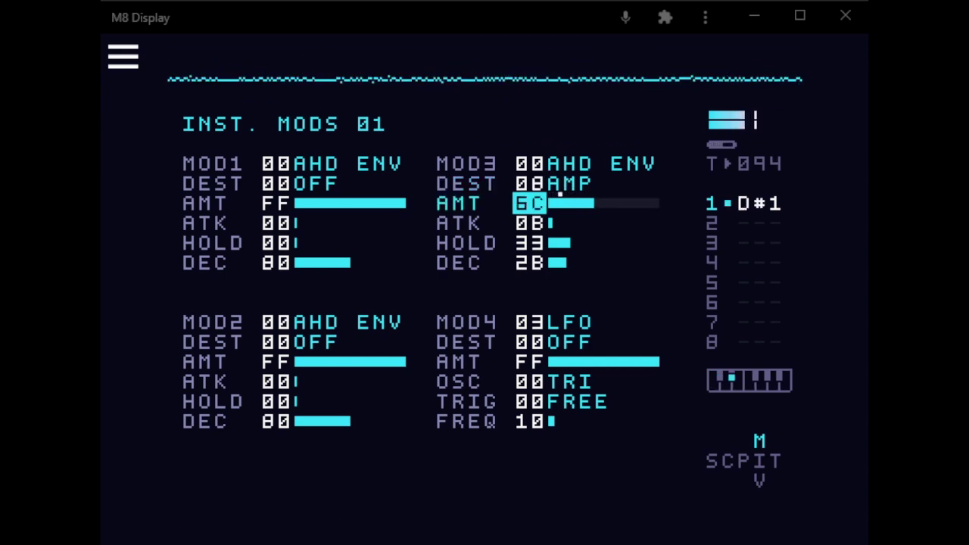
key(x+Up)
key(x+Up)
key(x+Up)
key(x+Up)
key(x+Up)
key(x+Up)
key(x+Up)
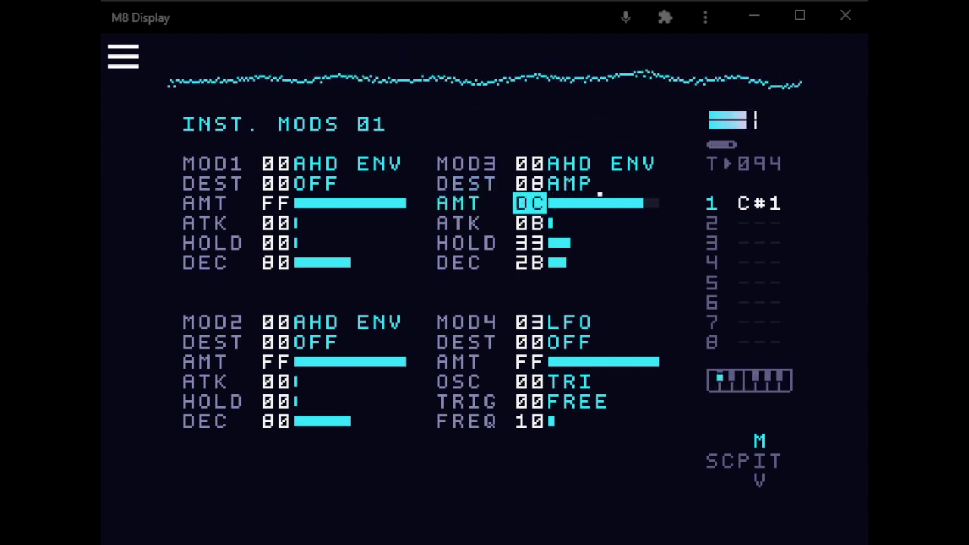
key(Down)
key(x+Right)
key(x+Up)
key(x+Up)
key(x+Up)
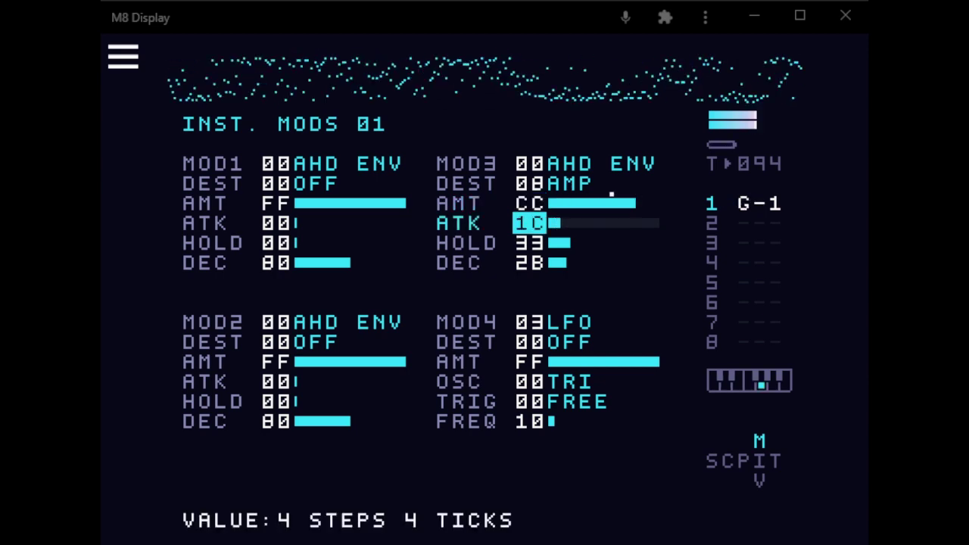
key(x+Left)
key(x+Left)
key(x+Left)
key(x+Left)
key(x+Left)
key(x+Left)
key(x+Left)
key(x+Left)
key(x+Left)
key(x+Left)
key(x+Left)
key(x+Left)
key(x+Left)
key(x+Left)
key(x+Left)
key(x+Left)
key(x+Left)
key(x+Left)
key(x+Left)
key(x+Left)
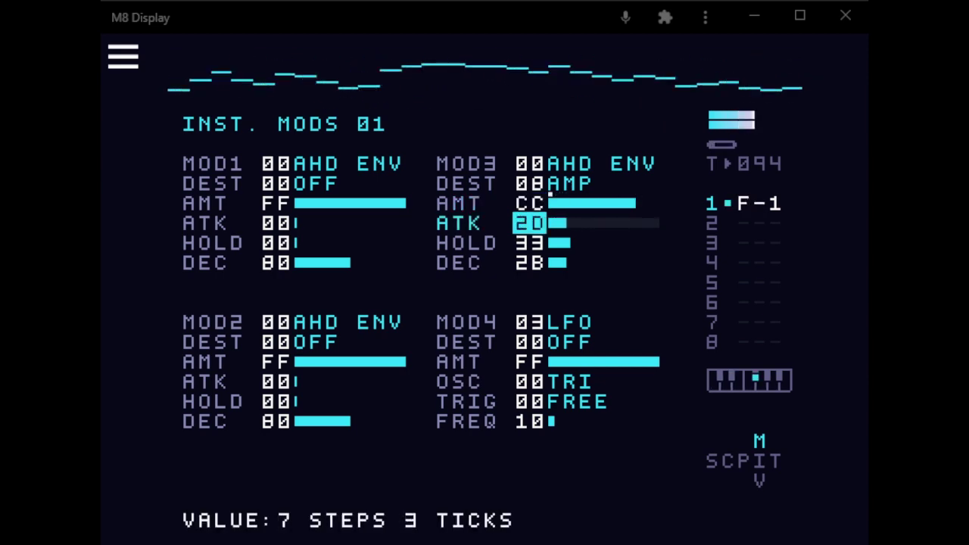
key(x+Left)
key(x+Left)
key(x+Left)
key(x+Left)
key(x+Left)
key(x+Left)
key(x+Left)
key(x+Left)
key(x+Left)
key(x+Left)
key(x+Left)
key(x+Left)
key(x+Left)
key(x+Left)
key(x+Left)
key(x+Left)
key(x+Left)
key(x+Left)
key(x+Left)
key(x+Left)
Shorten MOD3's hold to 20 and decay to 1A, and cut the amount to 1C.
key(Down)
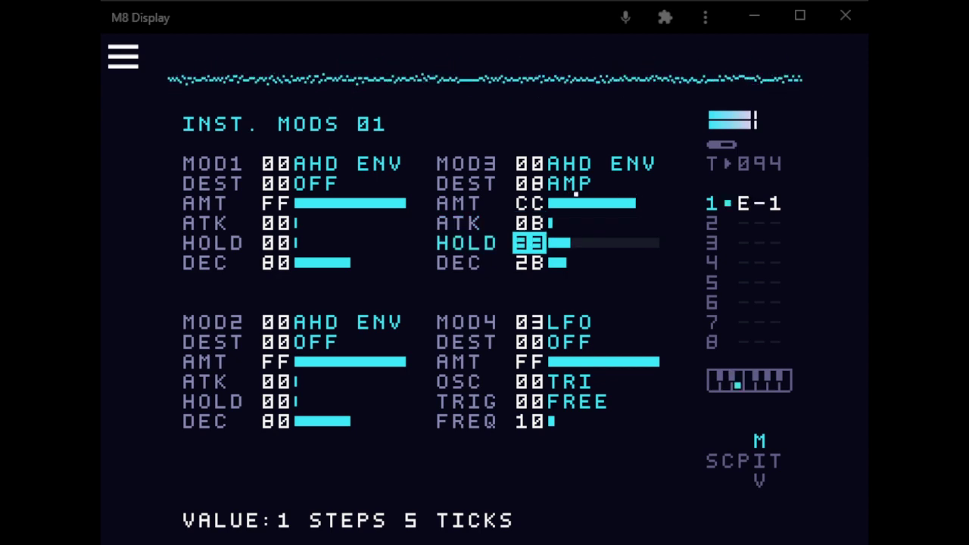
key(x+Left)
key(x+Left)
key(x+Left)
key(x+Left)
key(x+Left)
key(x+Left)
key(x+Left)
key(x+Left)
key(x+Left)
key(x+Left)
key(x+Left)
key(x+Left)
key(x+Left)
key(x+Left)
key(x+Left)
key(x+Left)
key(x+Left)
key(x+Left)
key(x+Left)
key(Down)
key(x+Left)
key(x+Left)
key(x+Left)
key(x+Left)
key(x+Left)
key(x+Left)
key(x+Left)
key(x+Left)
key(x+Left)
key(x+Left)
key(x+Left)
key(x+Left)
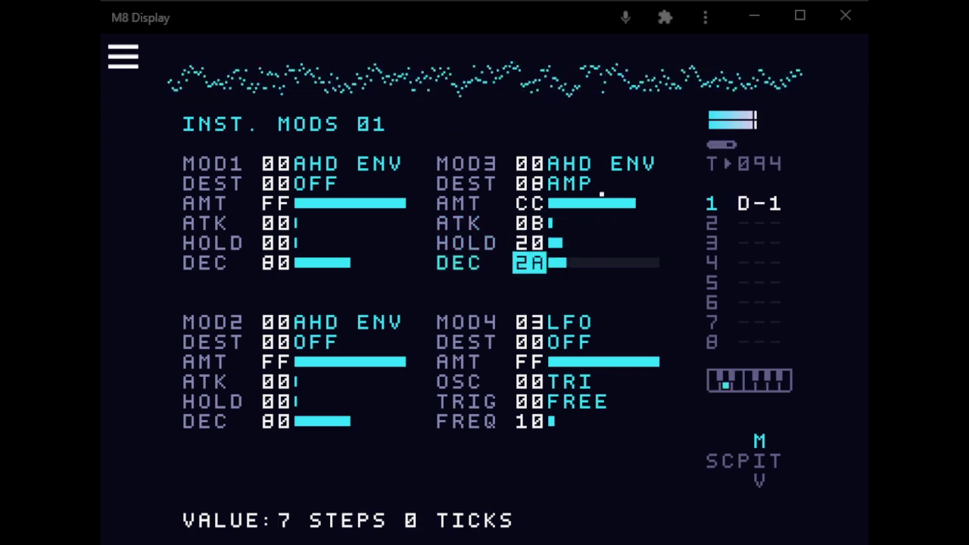
key(x+Left)
key(x+Left)
key(x+Left)
key(x+Left)
key(x+Left)
key(Up)
key(Up)
key(Up)
key(x+Down)
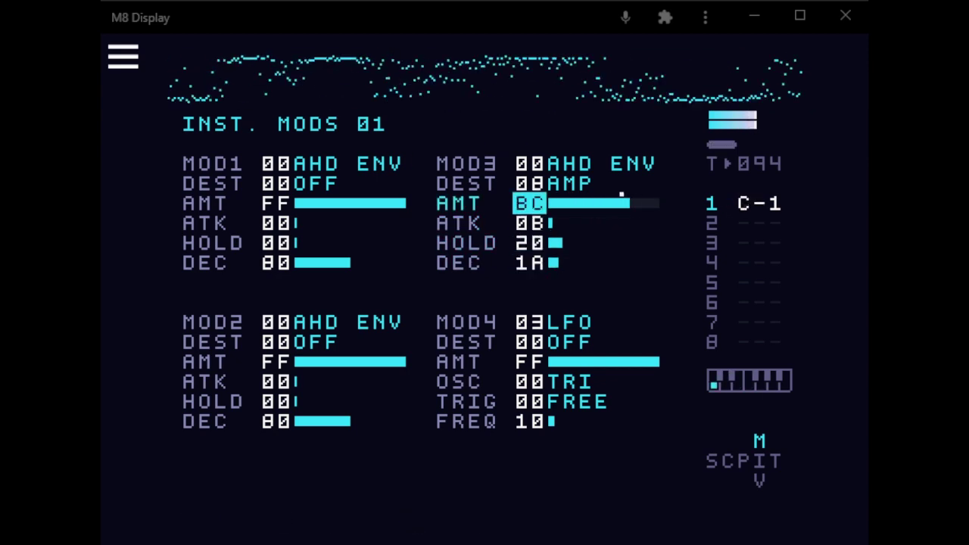
key(x+Down)
key(x+Down)
key(x+Down)
key(x+Down)
key(x+Down)
key(x+Down)
key(x+Down)
key(x+Down)
key(x+Down)
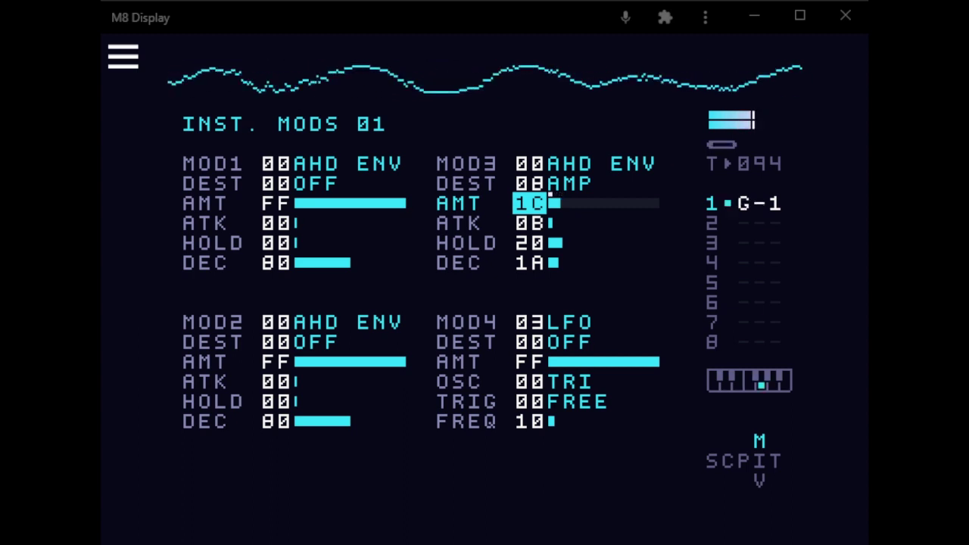
Shorten MOD3's attack to 02.
key(Down)
key(x+Down)
key(x+Down)
key(x+Down)
key(x+Down)
key(x+Down)
key(x+Down)
key(x+Down)
key(x+Down)
key(x+Down)
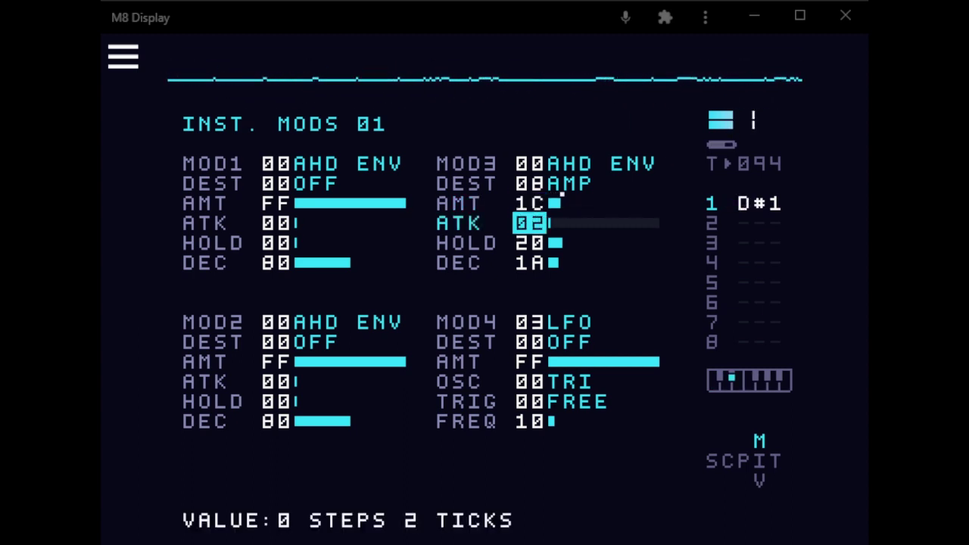
key(Down)
key(Up)
key(Up)
key(Down)
key(Down)
key(Down)
key(Up)
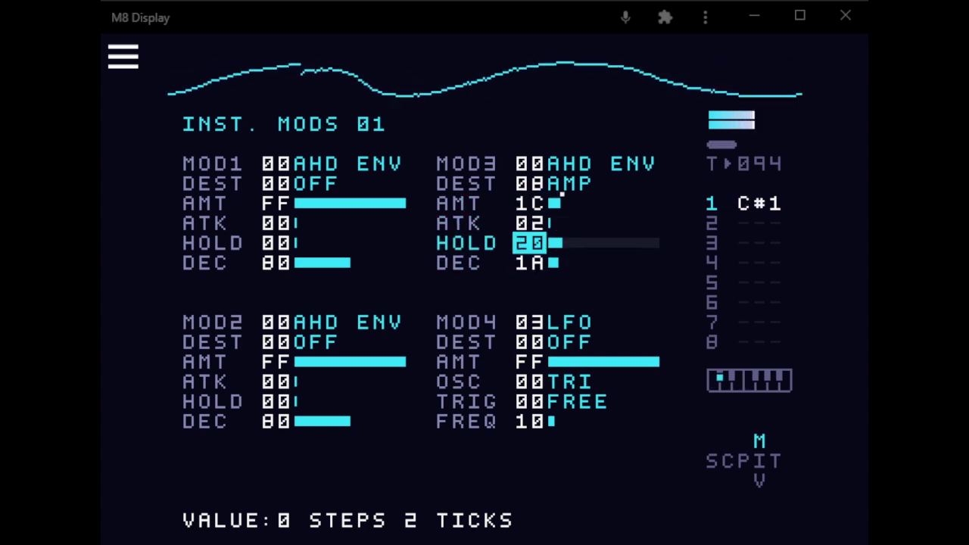